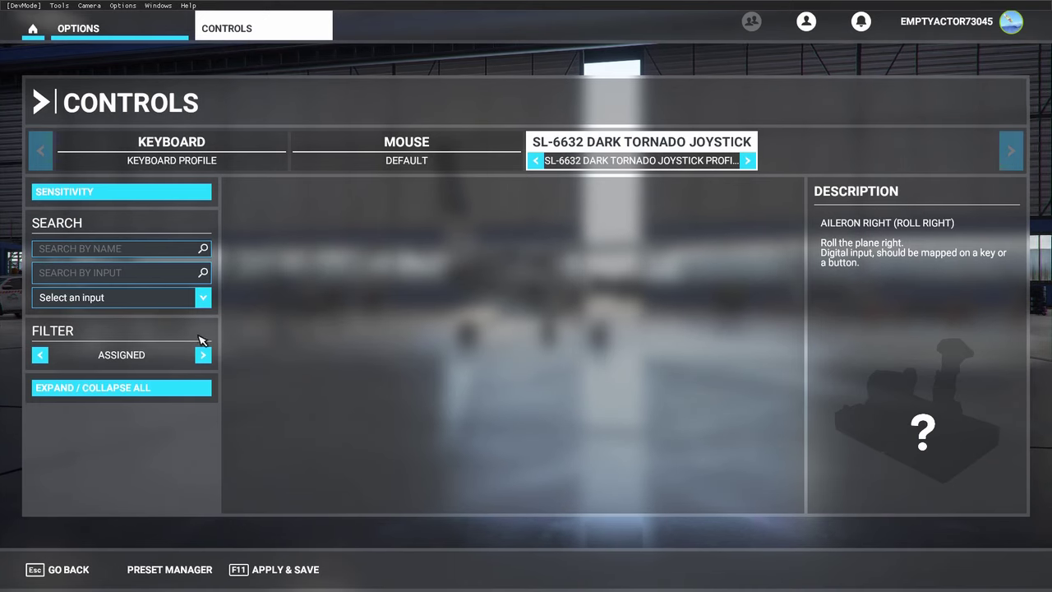
# Step: Show all commands for the joystick instead of only assigned ones, and bind the Ailerons Axis to Joystick L-Axis X
pyautogui.click(204, 355)
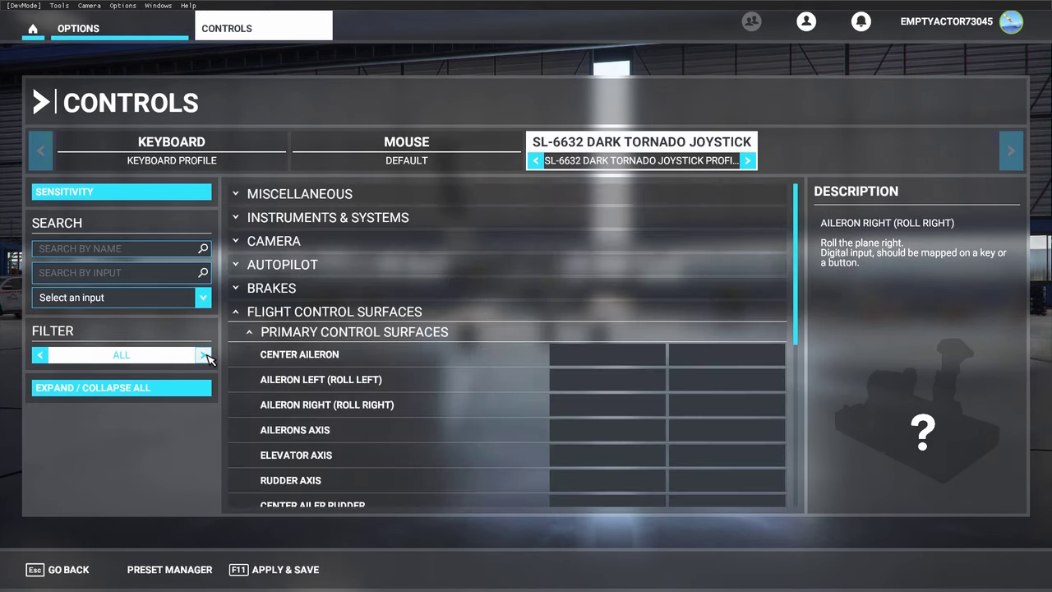
pyautogui.click(128, 249)
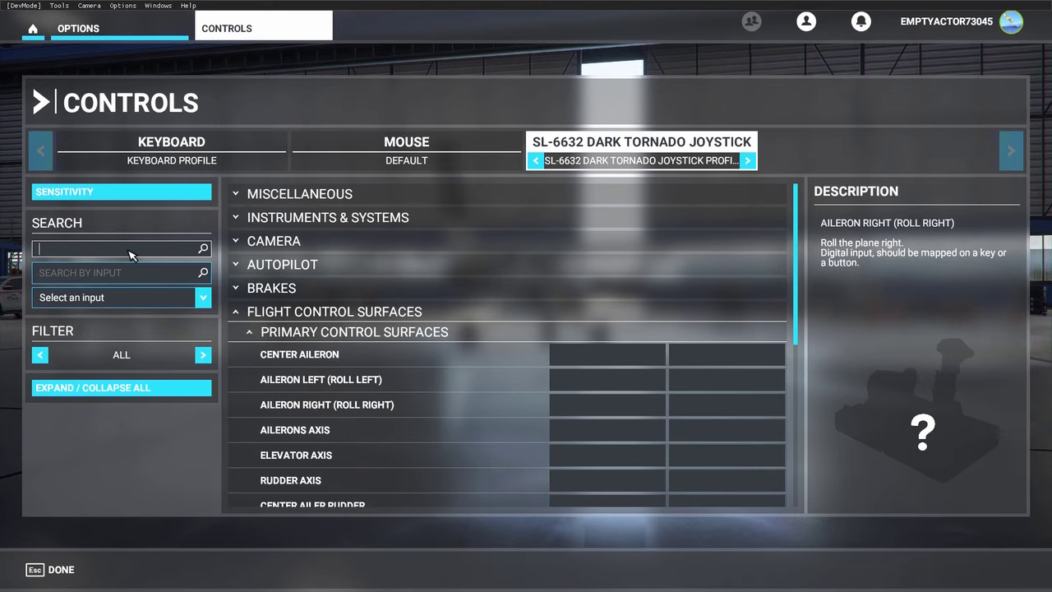
pyautogui.write('ailerons')
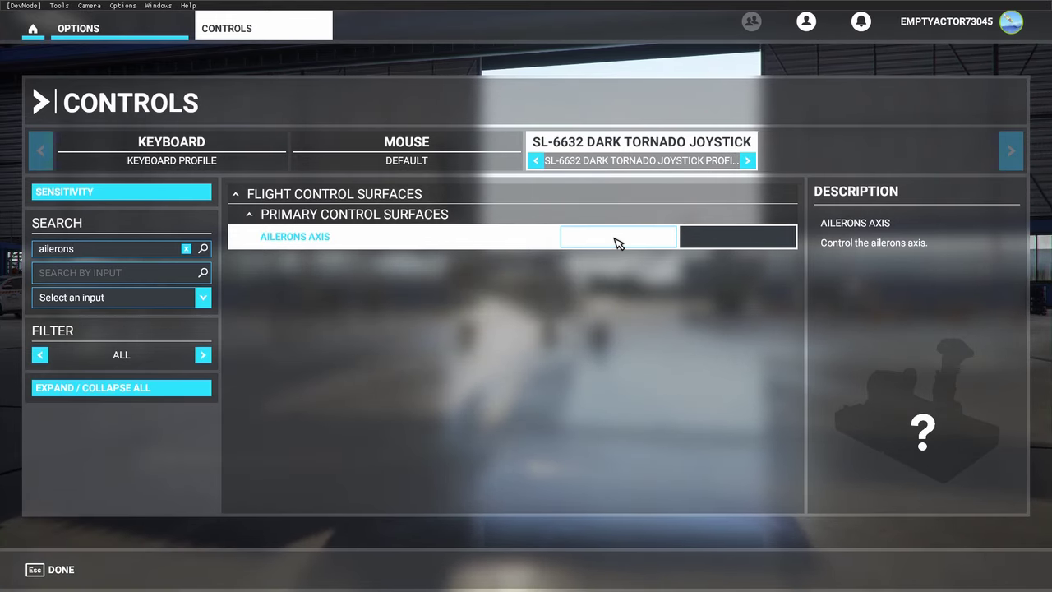
pyautogui.click(618, 240)
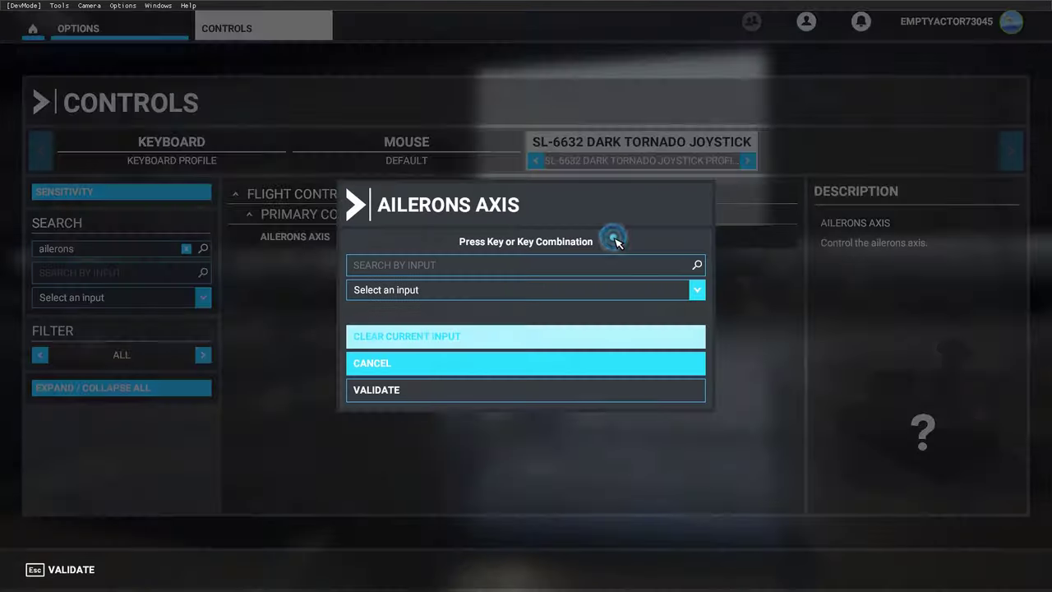
pyautogui.click(410, 265)
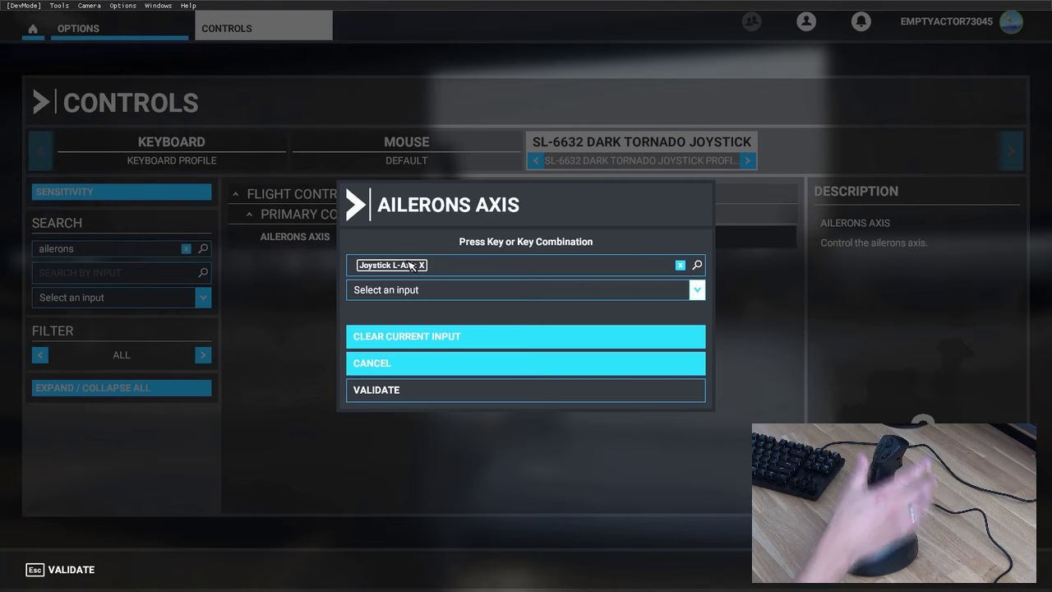
pyautogui.click(378, 390)
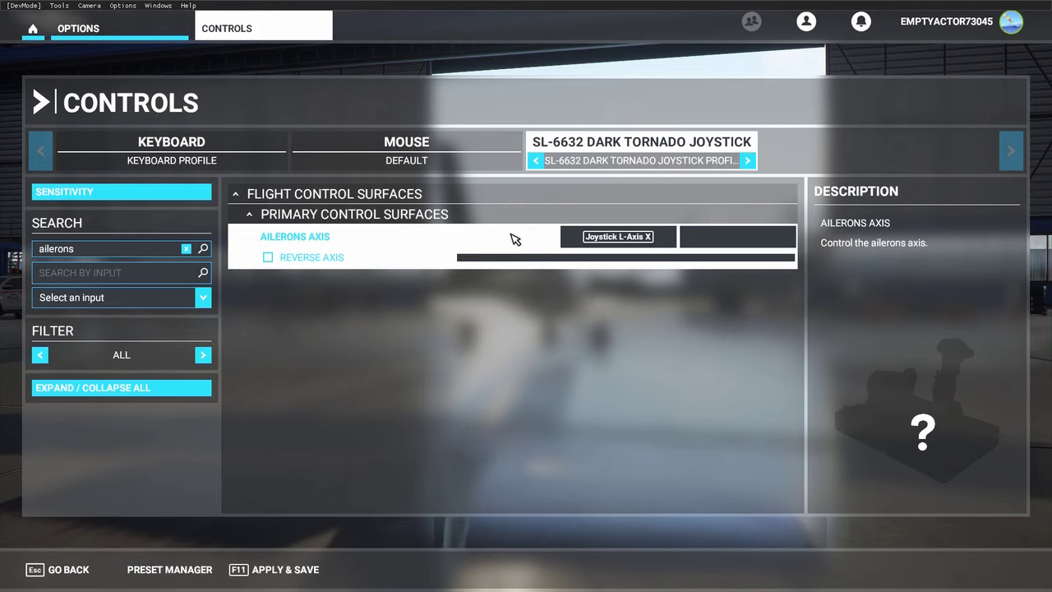
# Step: Find the elevator commands by name and bind the Elevator Axis to Joystick L-Axis Y
pyautogui.click(91, 251)
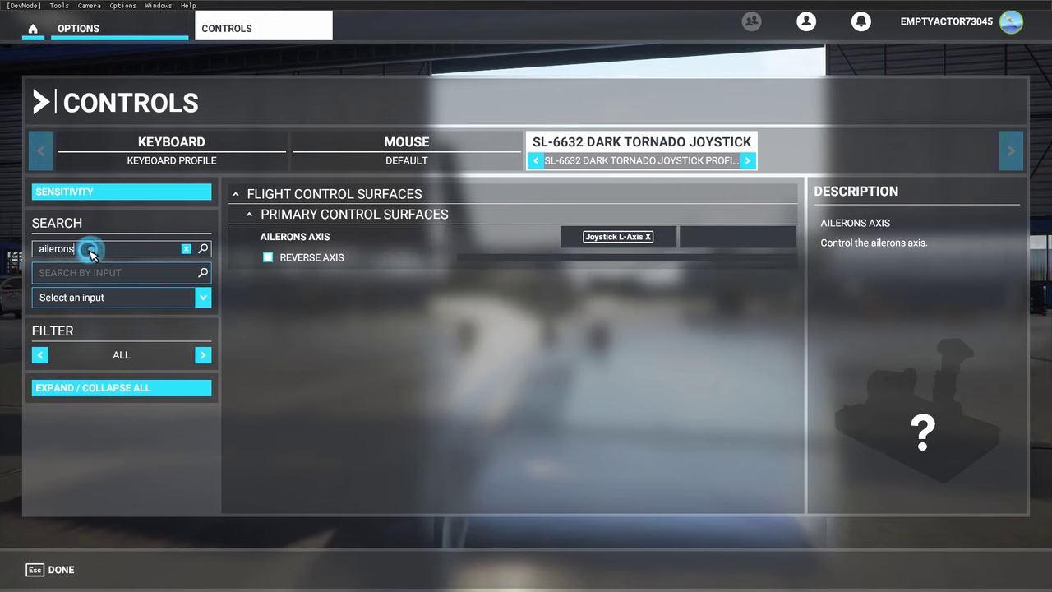
pyautogui.click(186, 249)
pyautogui.click(129, 249)
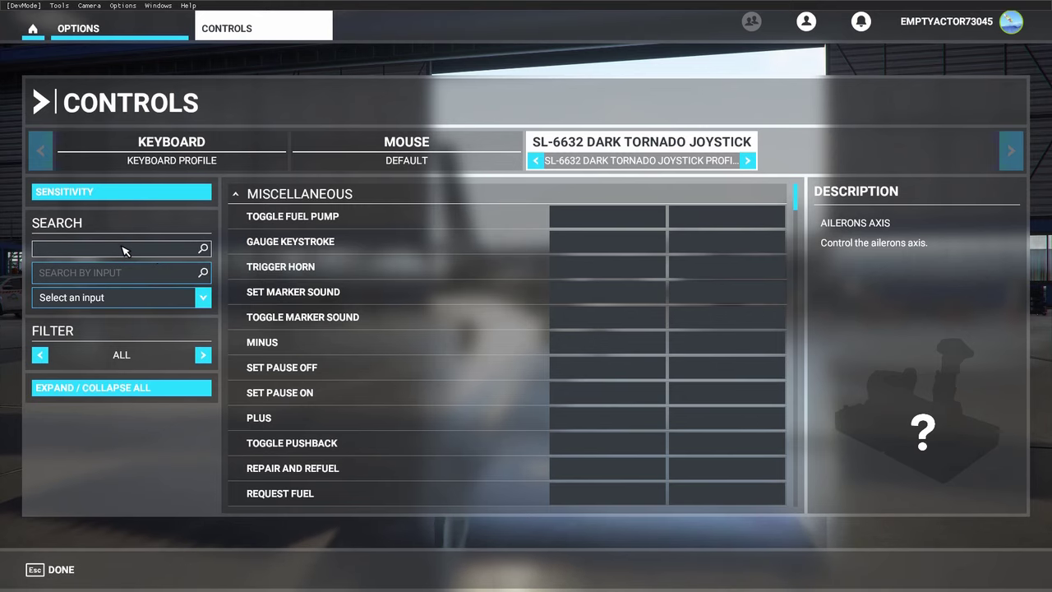
pyautogui.write('elev')
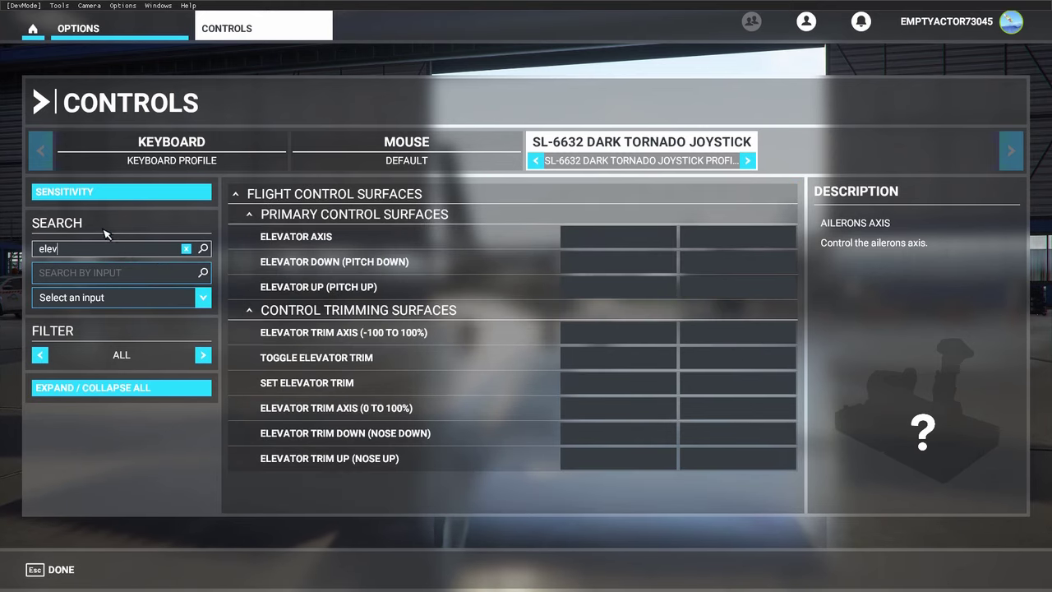
pyautogui.click(618, 240)
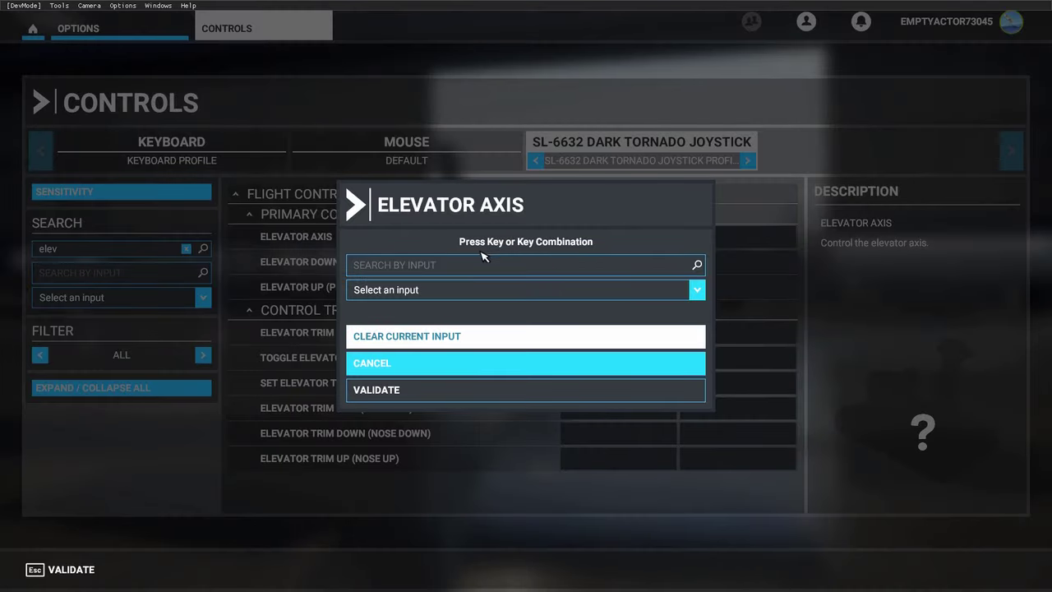
pyautogui.click(420, 267)
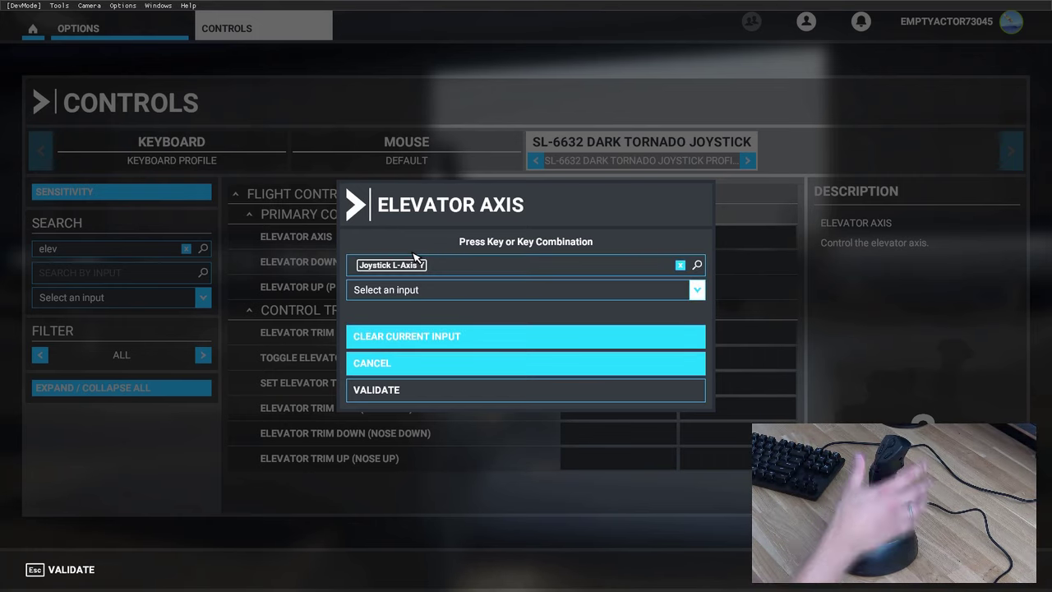
pyautogui.click(438, 393)
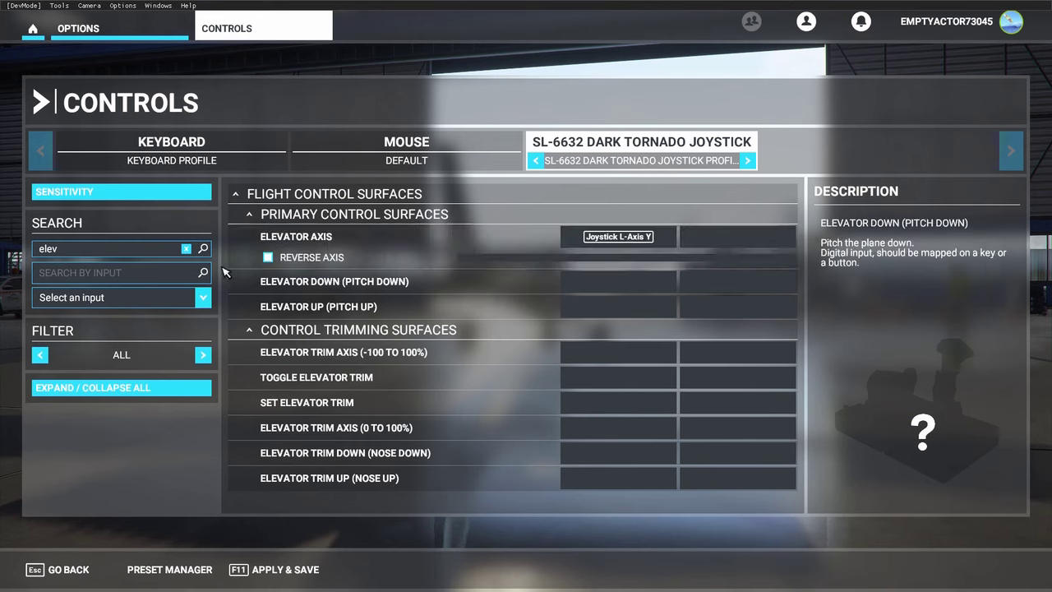
pyautogui.click(186, 248)
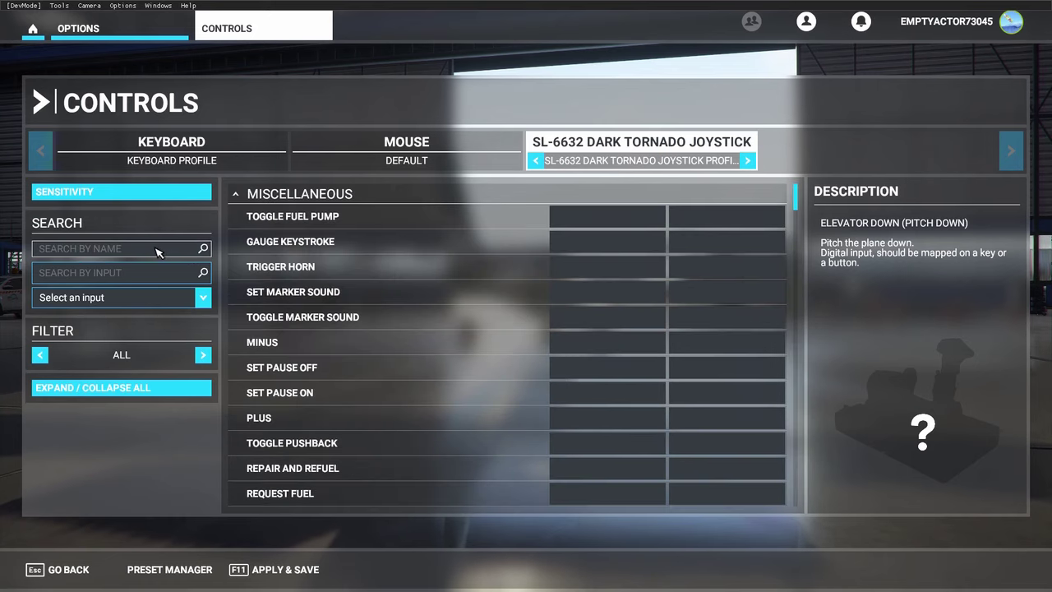
pyautogui.click(141, 247)
pyautogui.write('rudder')
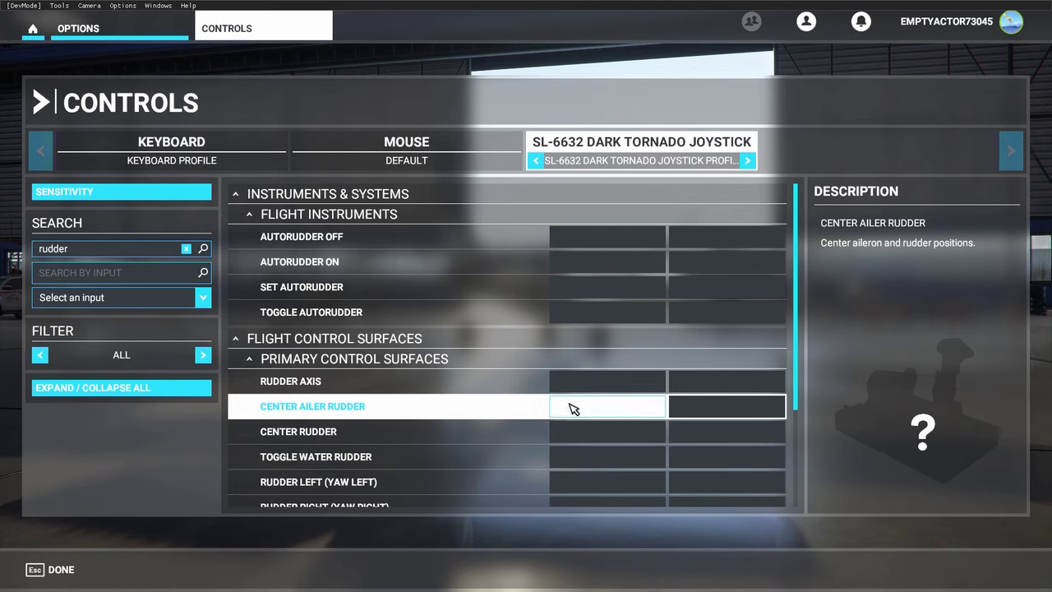
pyautogui.click(609, 382)
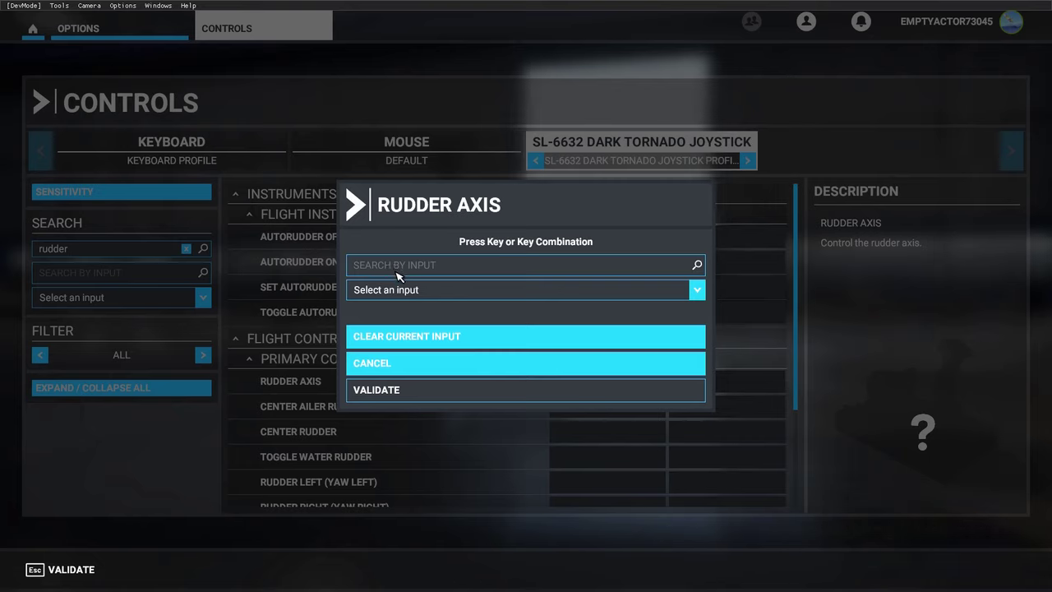
pyautogui.click(405, 364)
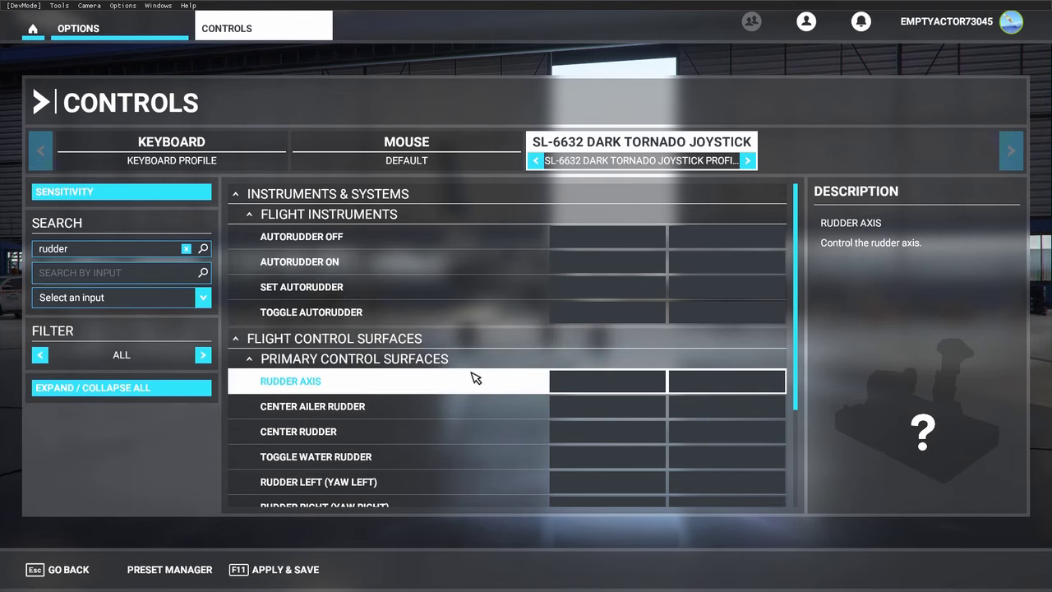
# Step: Find the throttle commands by name and bind the general Throttle Axis to Joystick Slider X
pyautogui.click(82, 257)
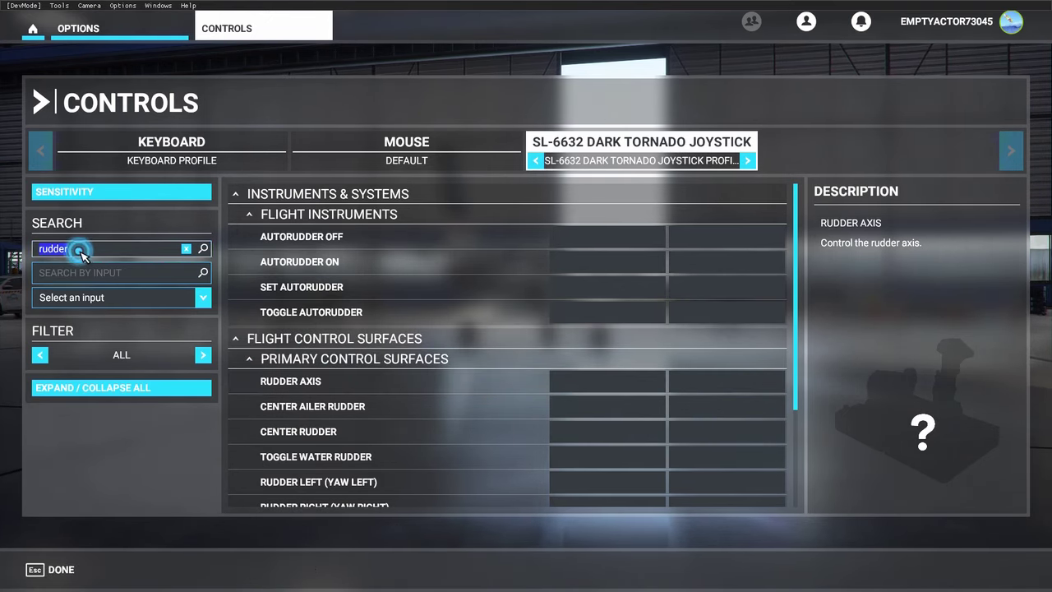
pyautogui.write('throttle')
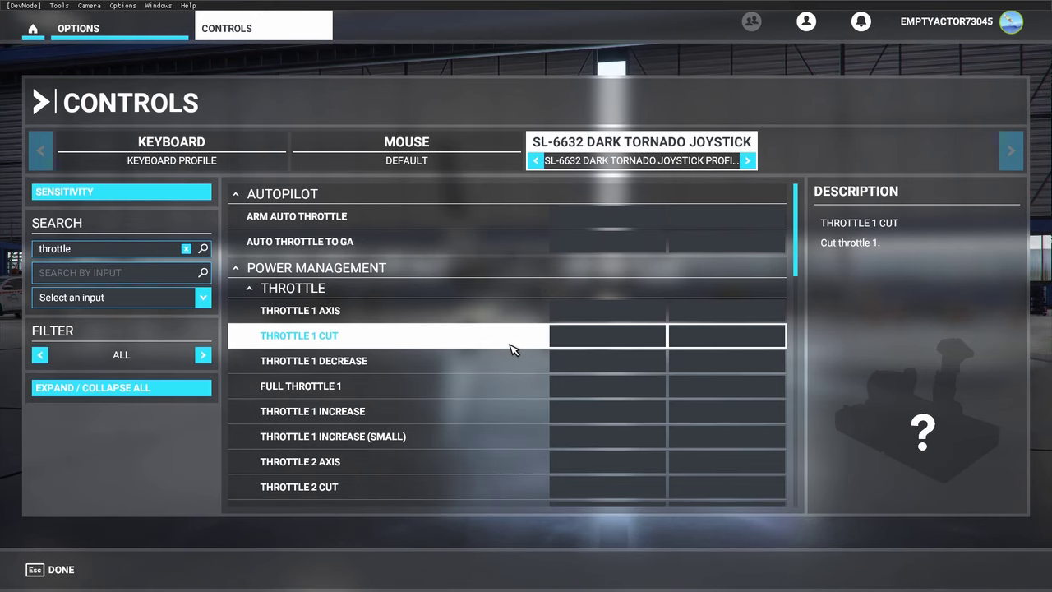
pyautogui.scroll(-4, 509, 350)
pyautogui.scroll(-2, 509, 349)
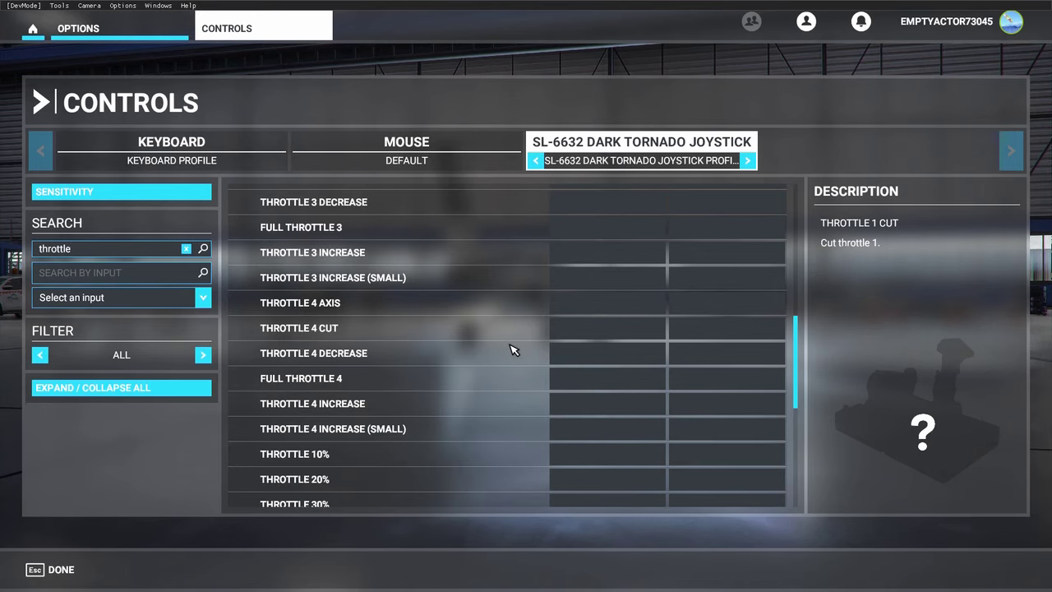
pyautogui.scroll(-4, 510, 349)
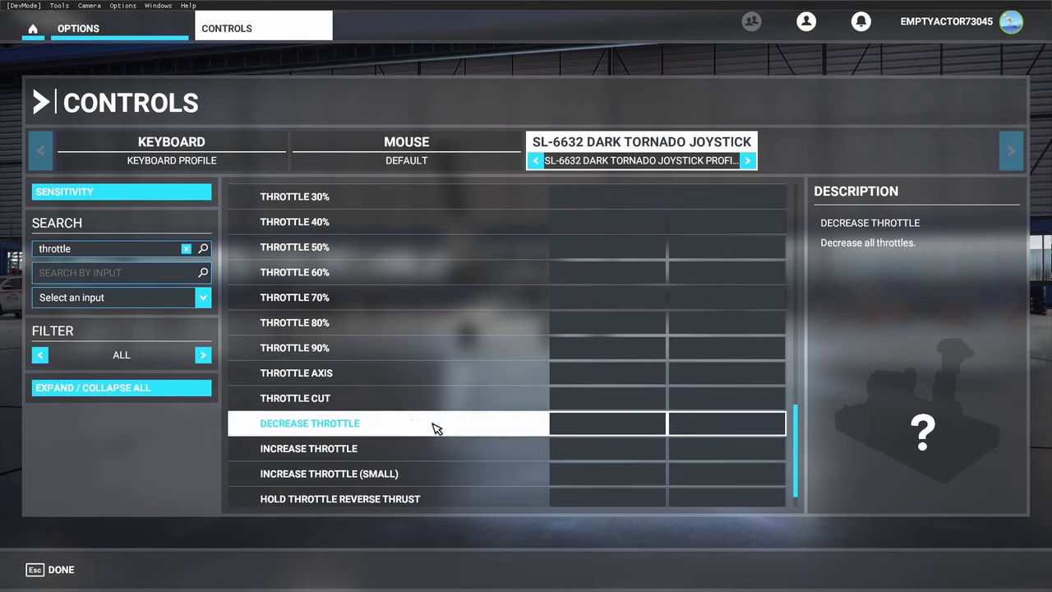
pyautogui.click(600, 376)
pyautogui.click(464, 267)
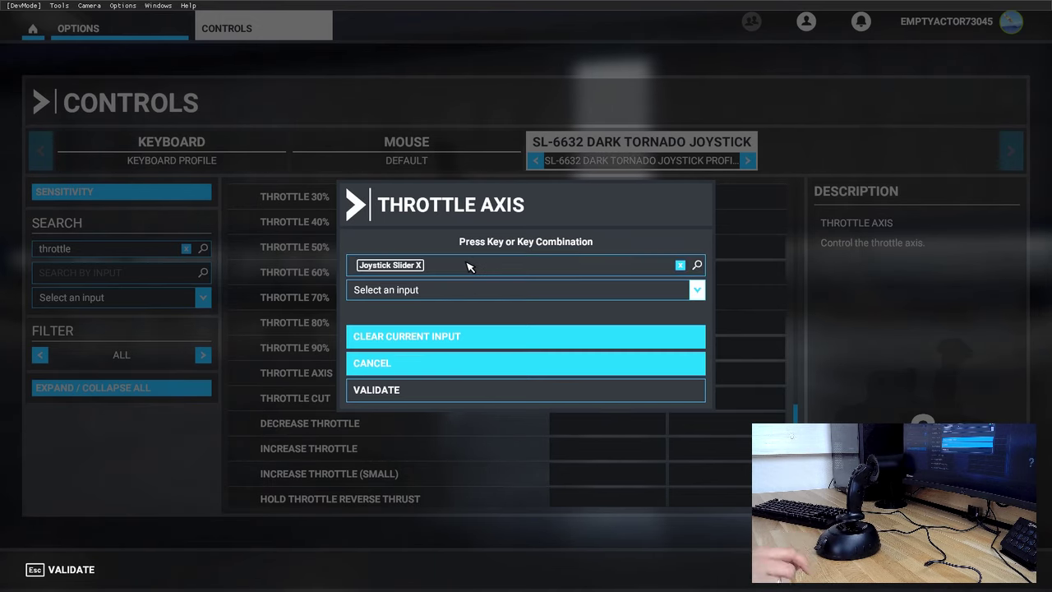
pyautogui.click(403, 393)
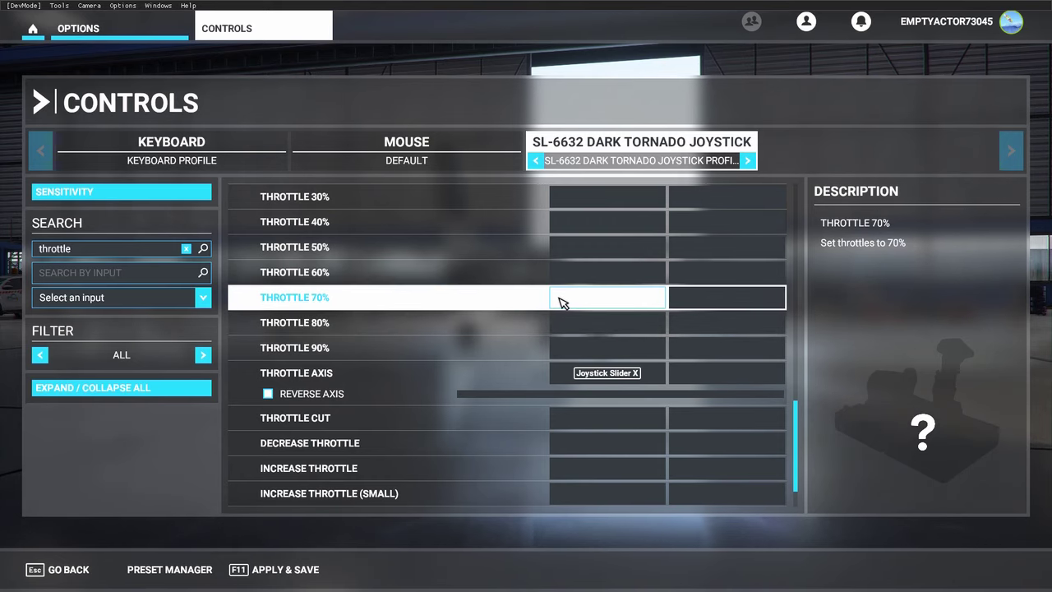
# Step: Find the brakes commands by name and bind Brakes to joystick button 1
pyautogui.click(188, 249)
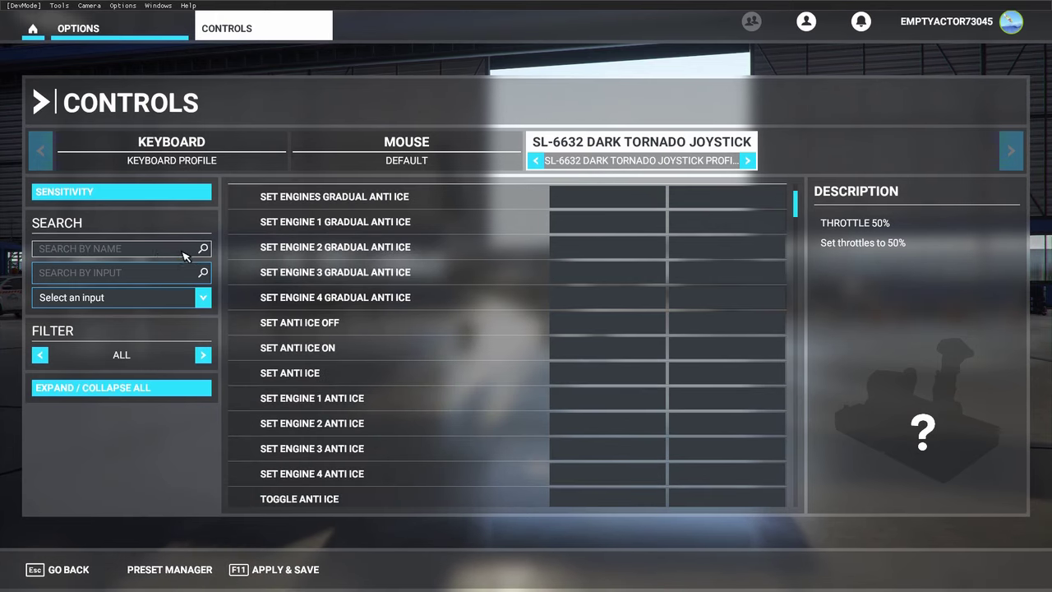
pyautogui.click(145, 254)
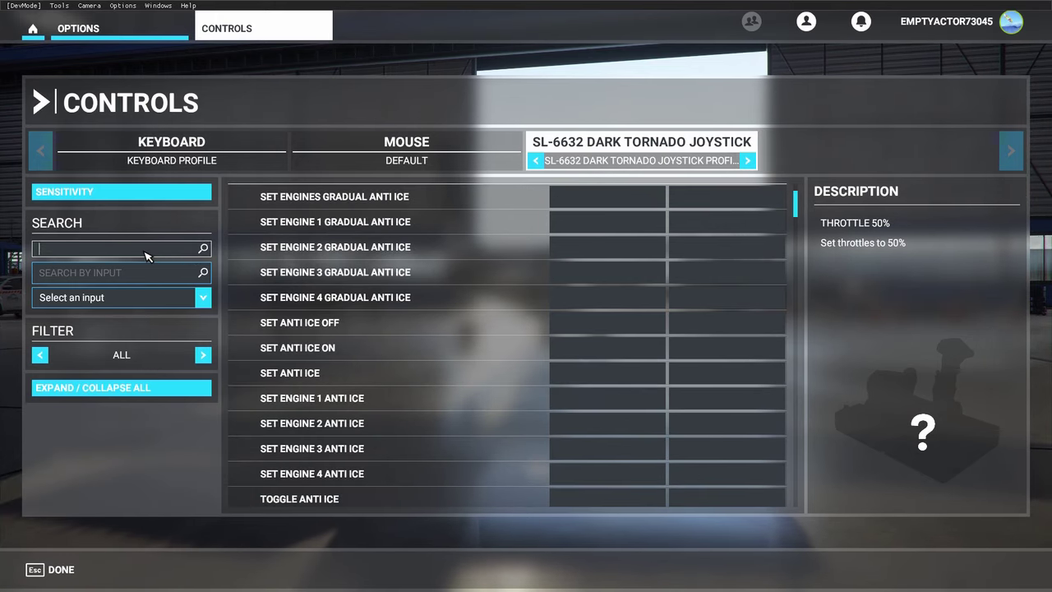
pyautogui.write('brakes')
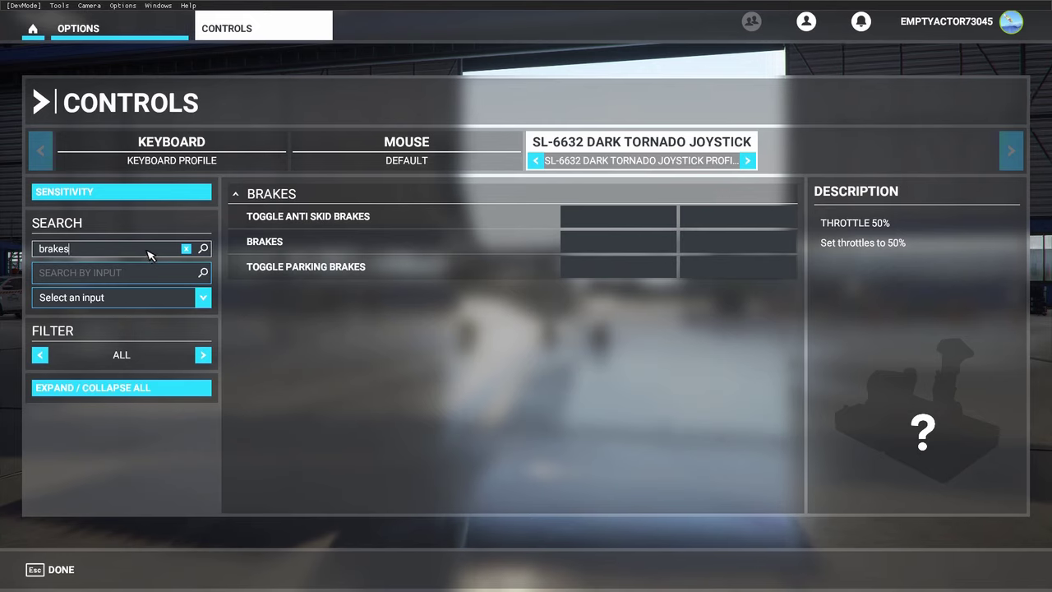
pyautogui.click(630, 247)
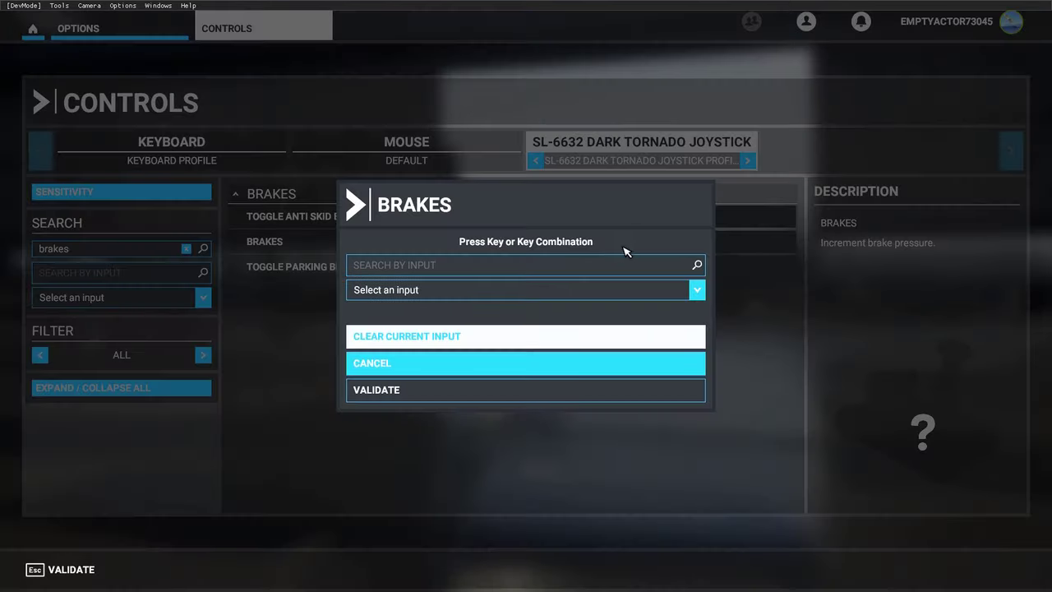
pyautogui.click(391, 266)
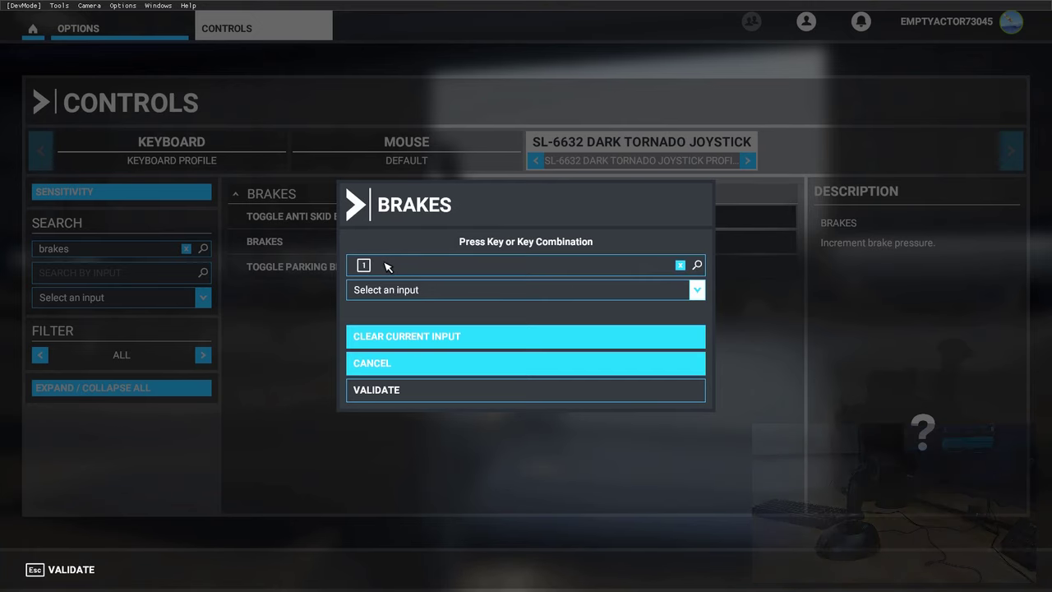
pyautogui.click(382, 394)
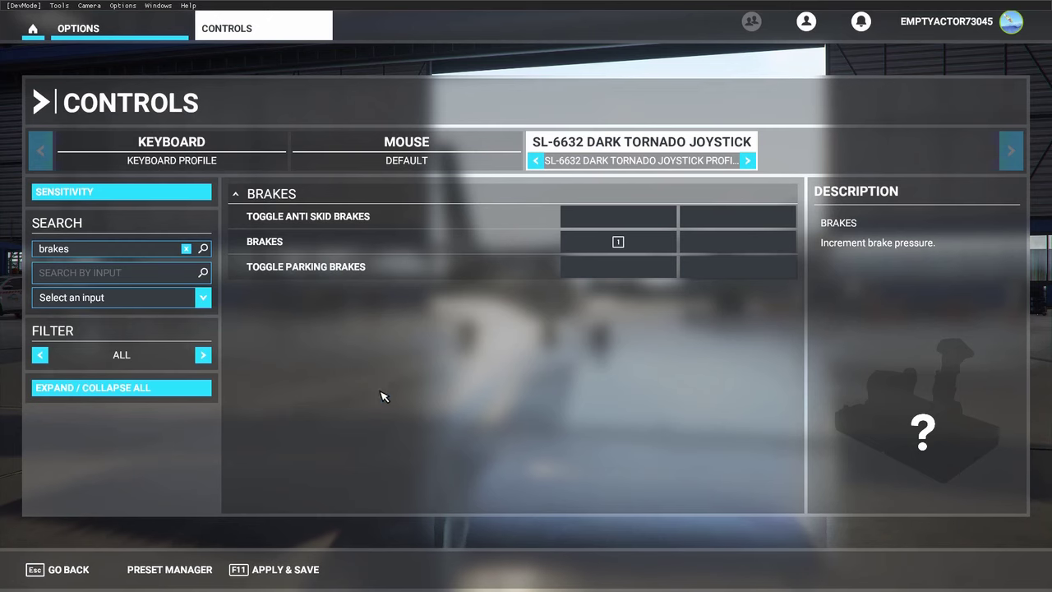
# Step: Search for "autopilot master" and bind Toggle Autopilot Master to joystick button 2
pyautogui.click(187, 248)
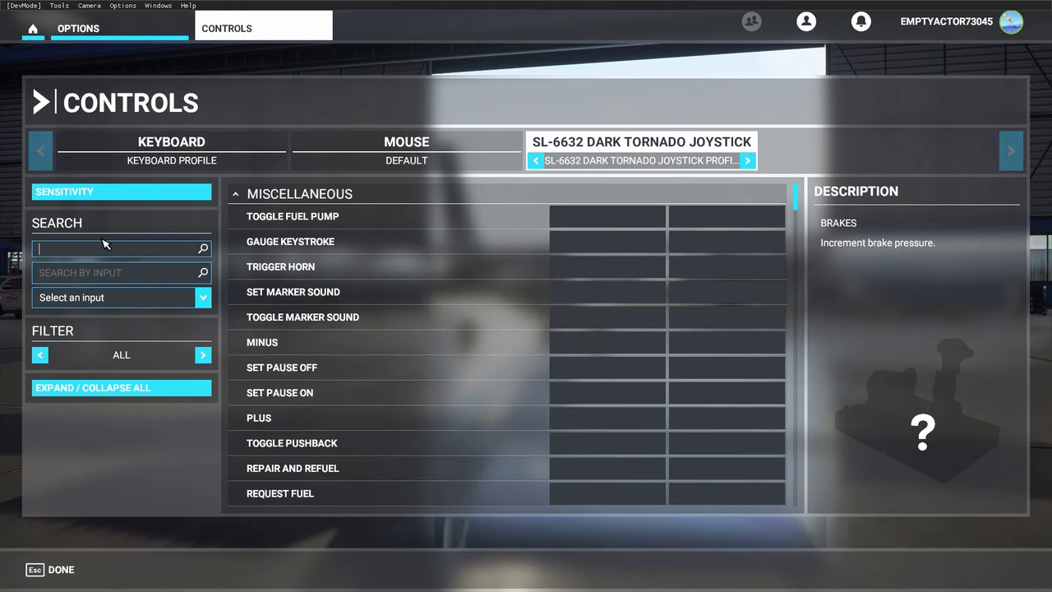
pyautogui.write('au')
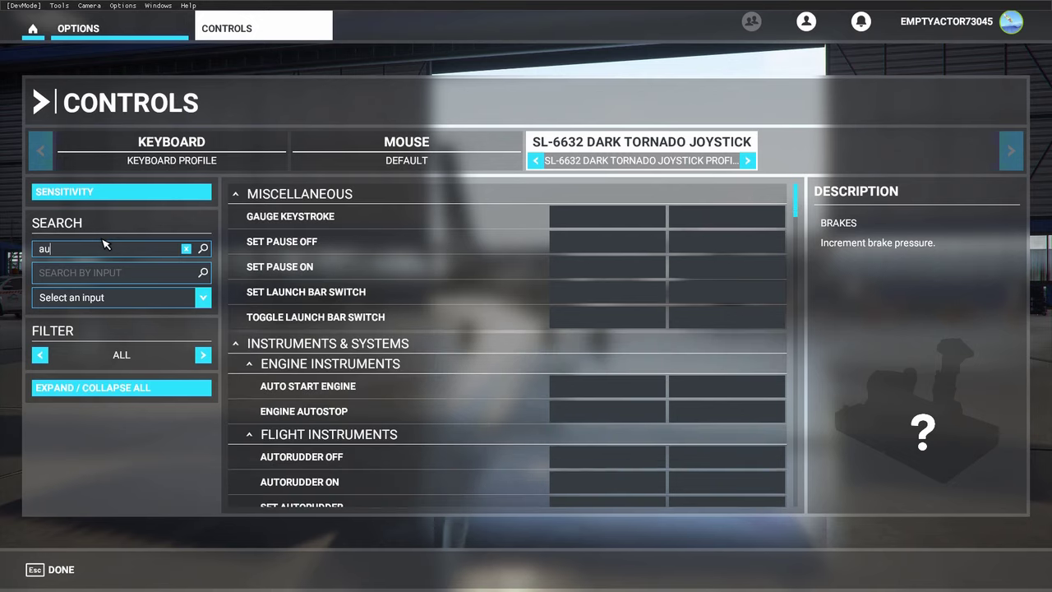
pyautogui.write('topilo')
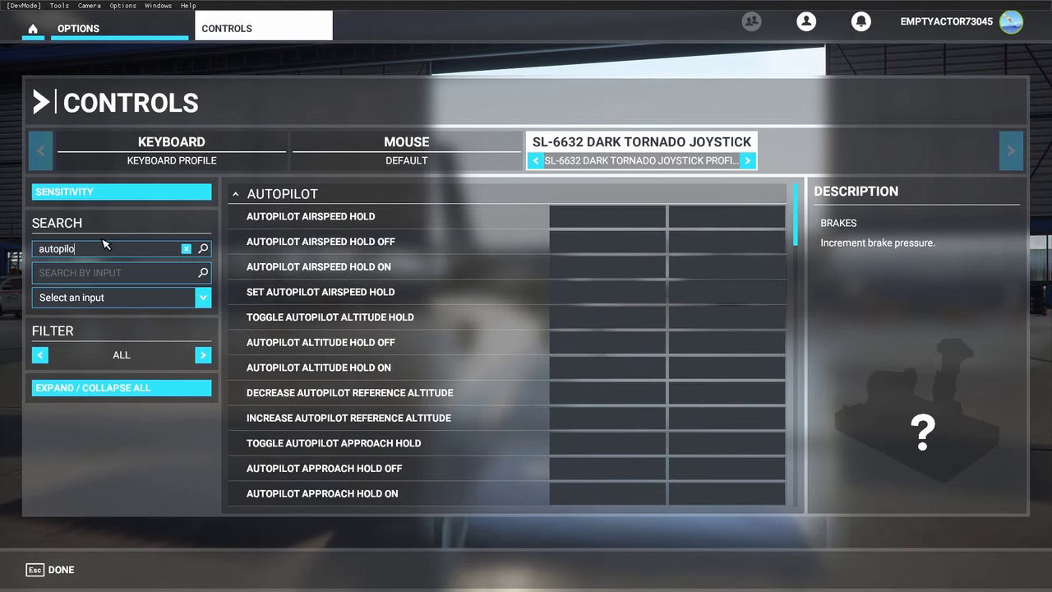
pyautogui.write('t master')
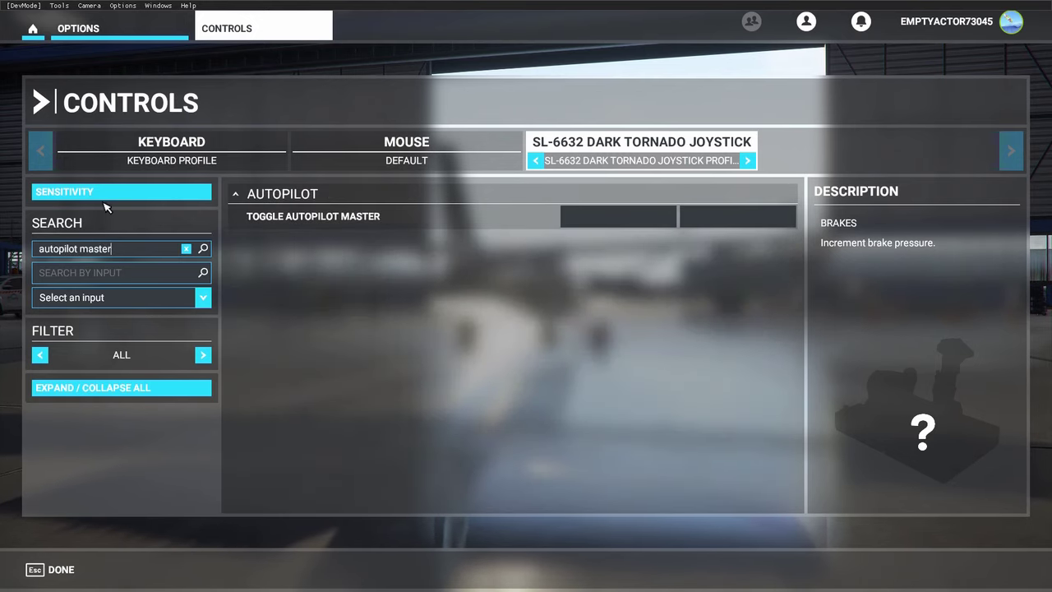
pyautogui.click(622, 217)
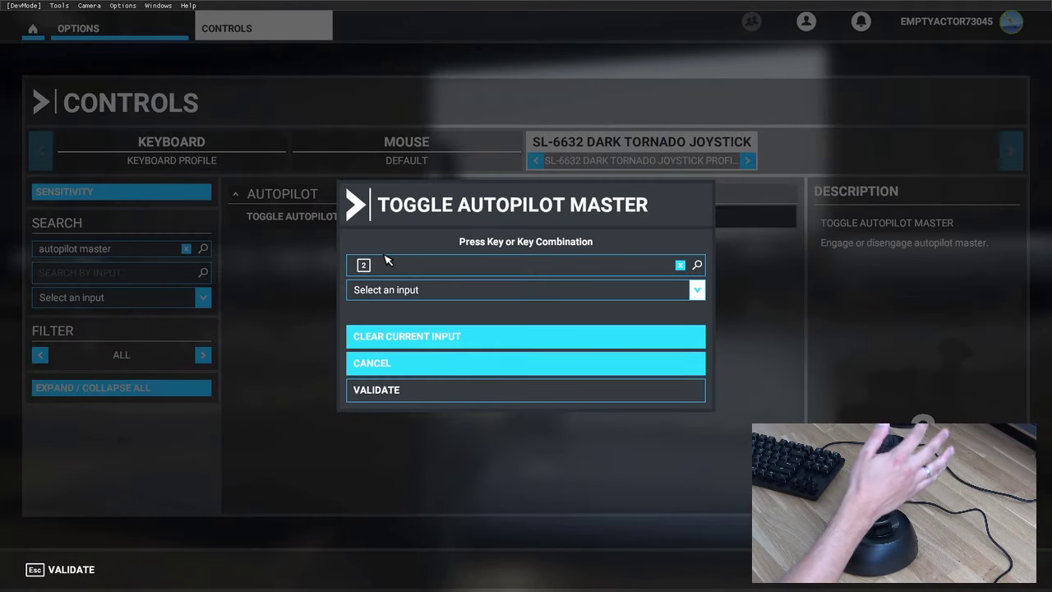
pyautogui.click(393, 395)
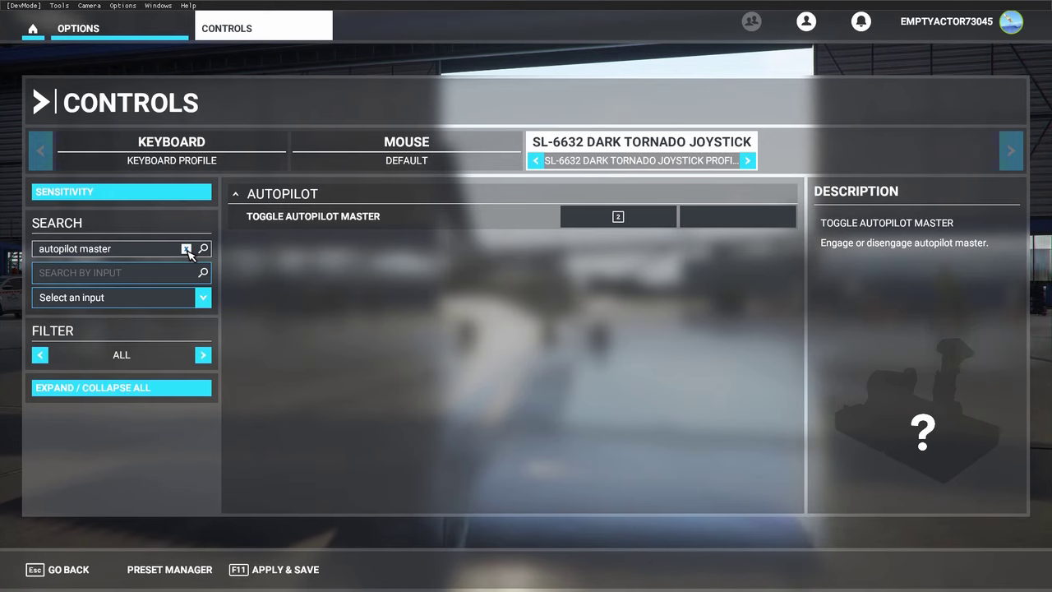
# Step: Search for "flaps" and bind Increase Flaps to joystick button 4
pyautogui.click(155, 251)
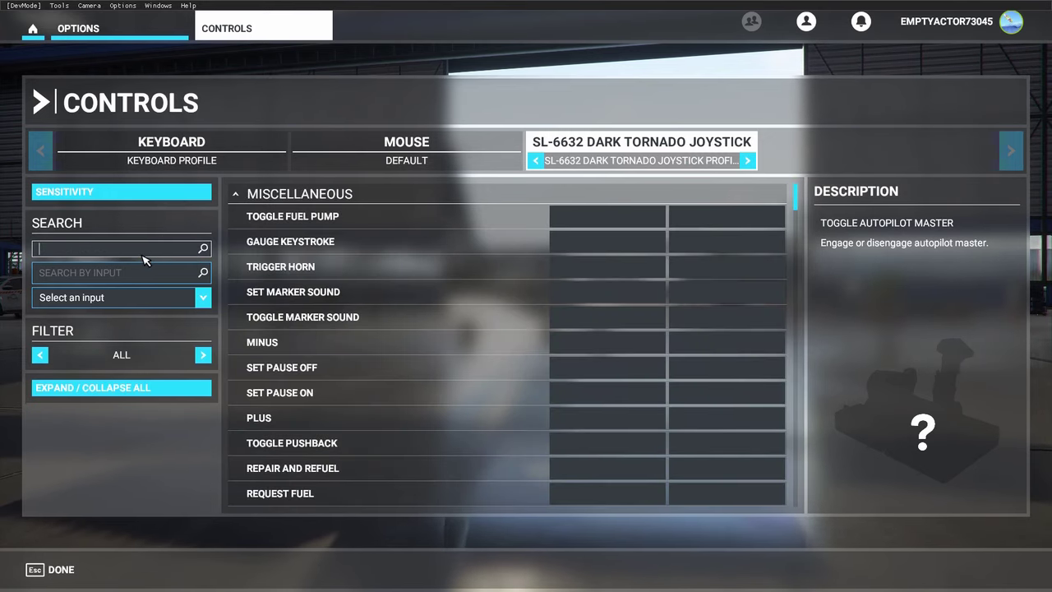
pyautogui.write('flaps')
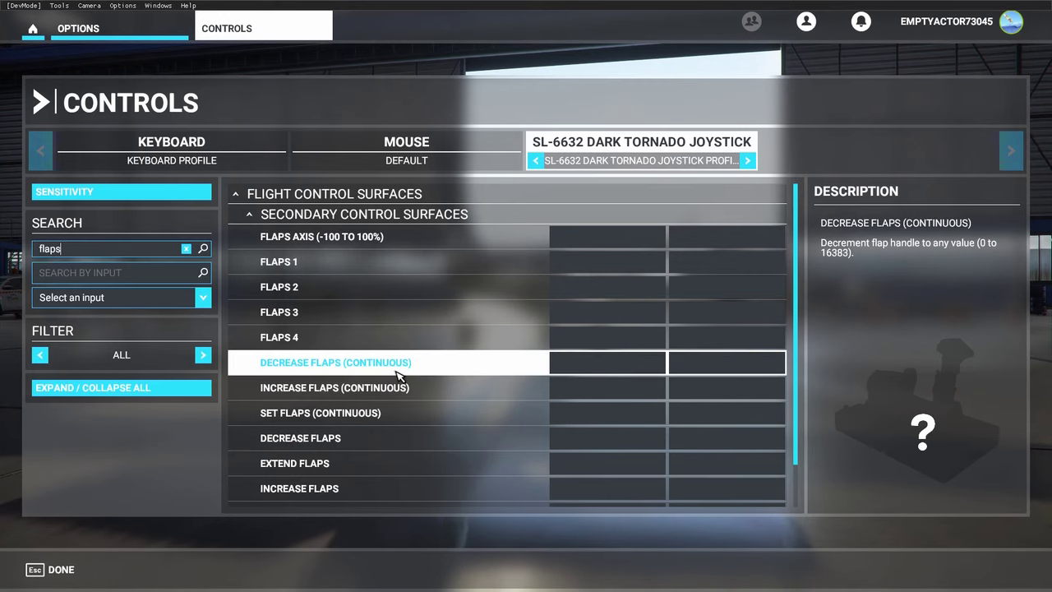
pyautogui.scroll(-1, 397, 373)
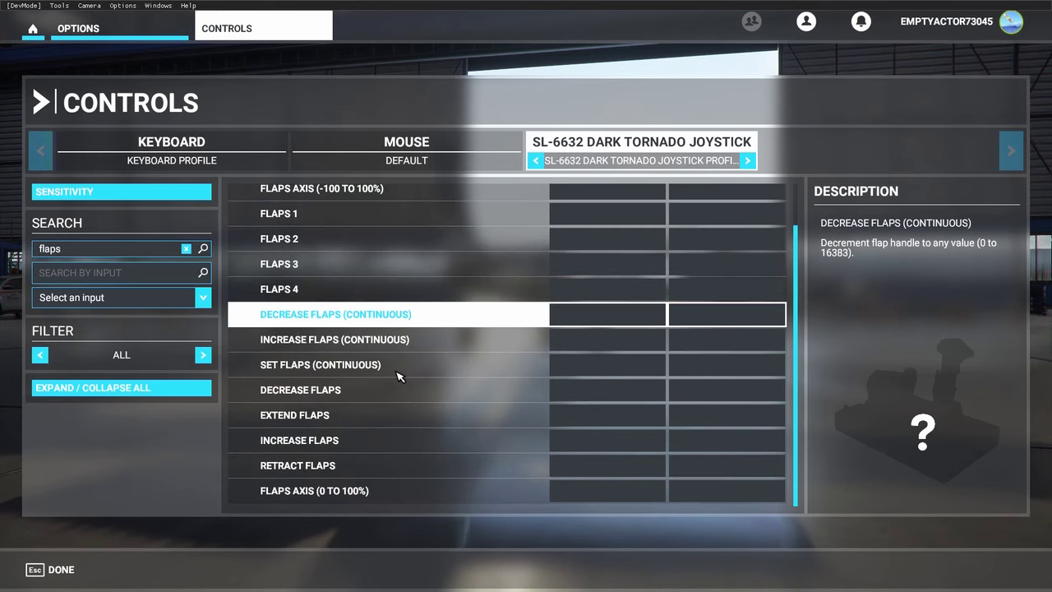
pyautogui.click(586, 446)
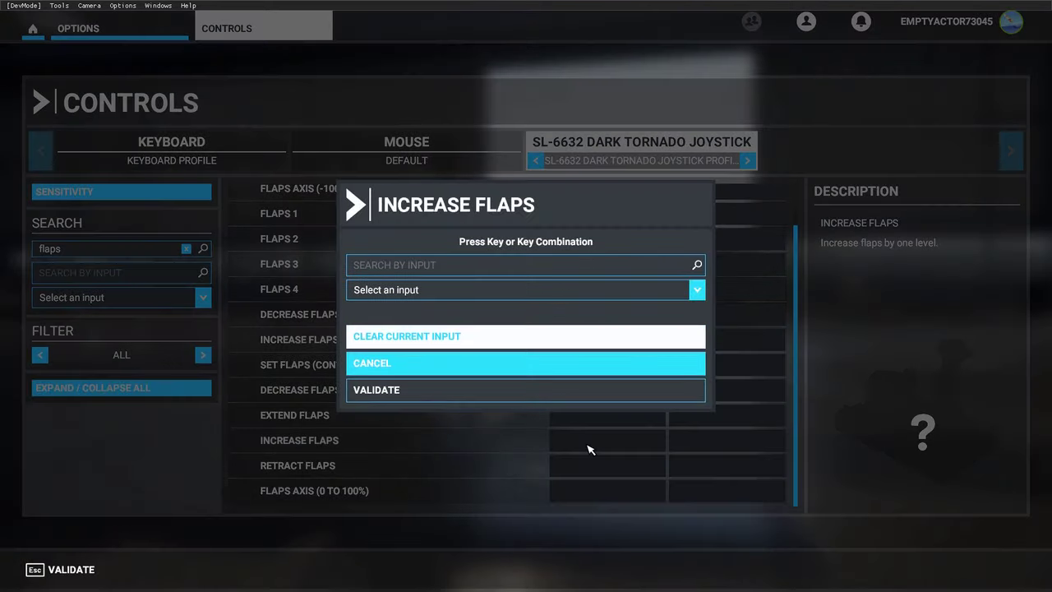
pyautogui.click(424, 263)
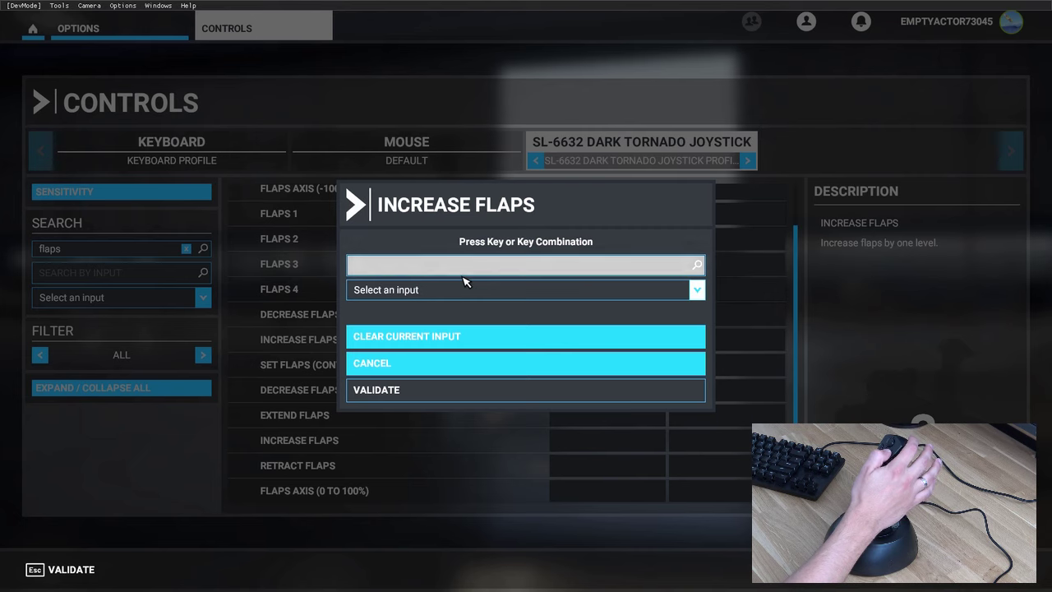
pyautogui.press('4')
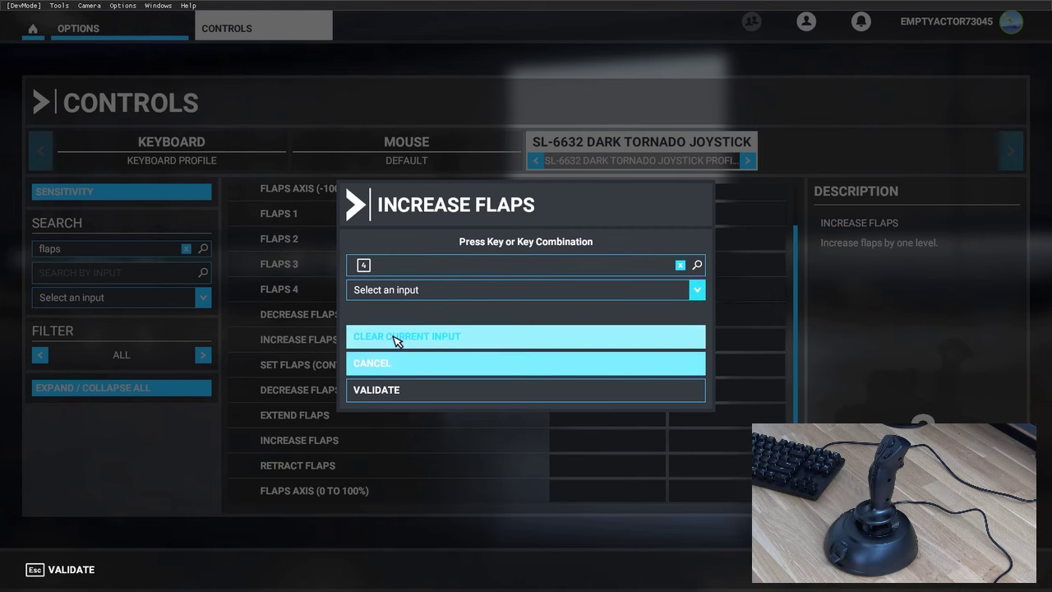
pyautogui.click(389, 388)
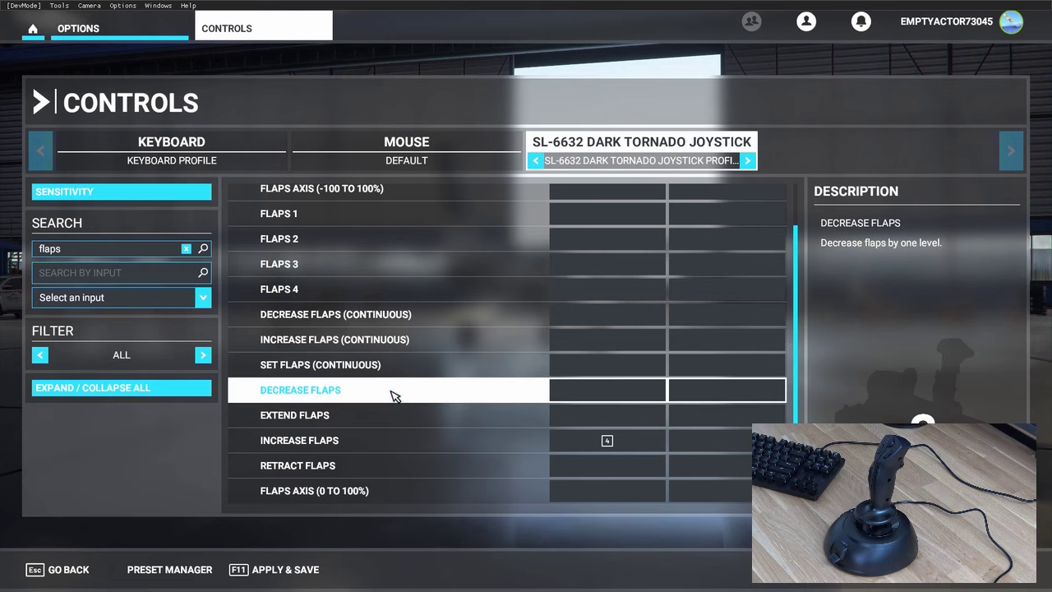
# Step: Bind Retract Flaps to joystick button 3
pyautogui.click(614, 467)
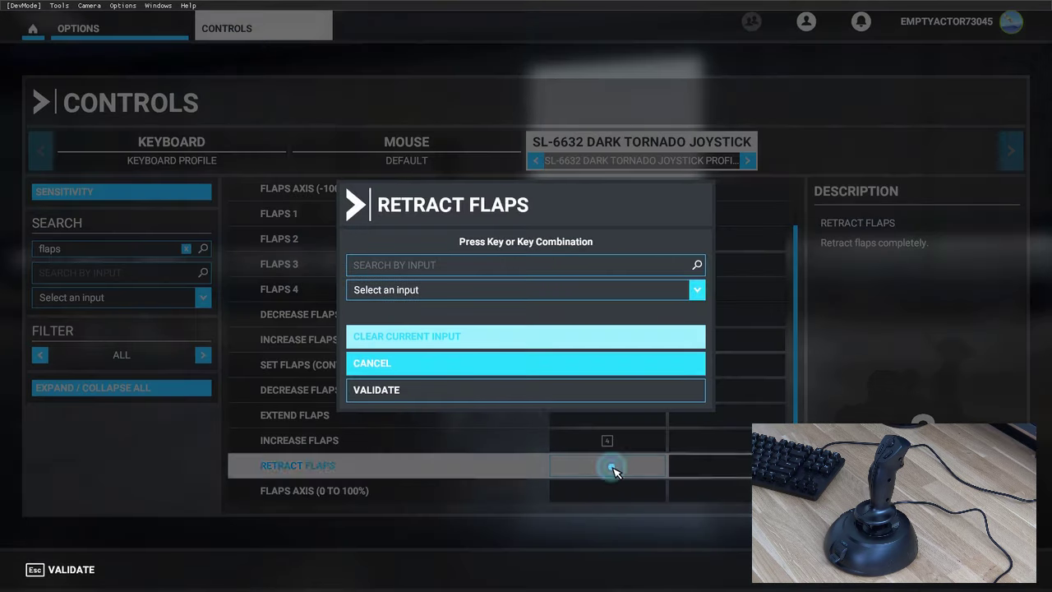
pyautogui.click(400, 266)
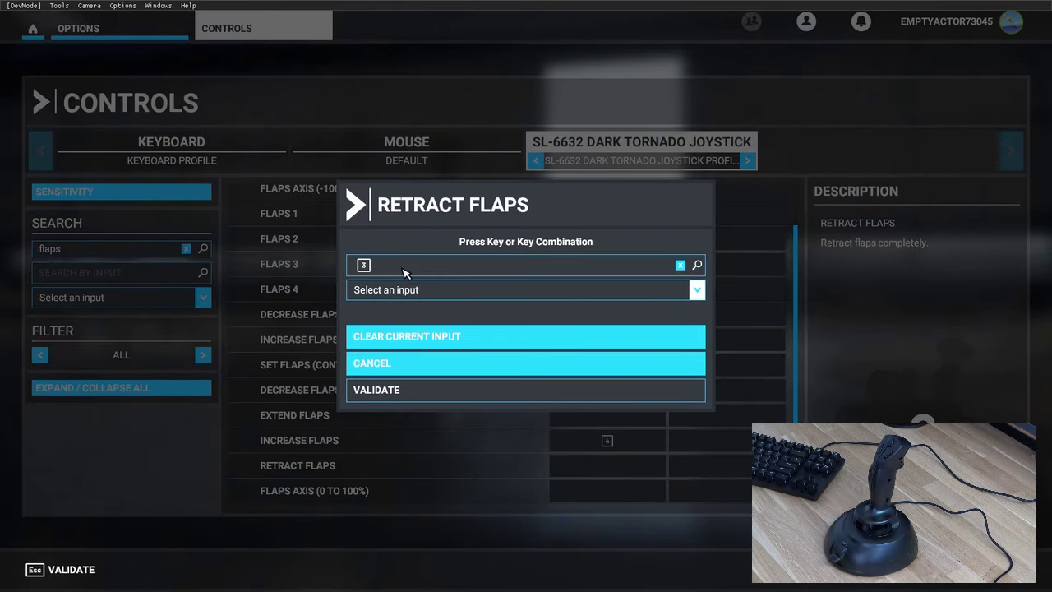
pyautogui.click(379, 390)
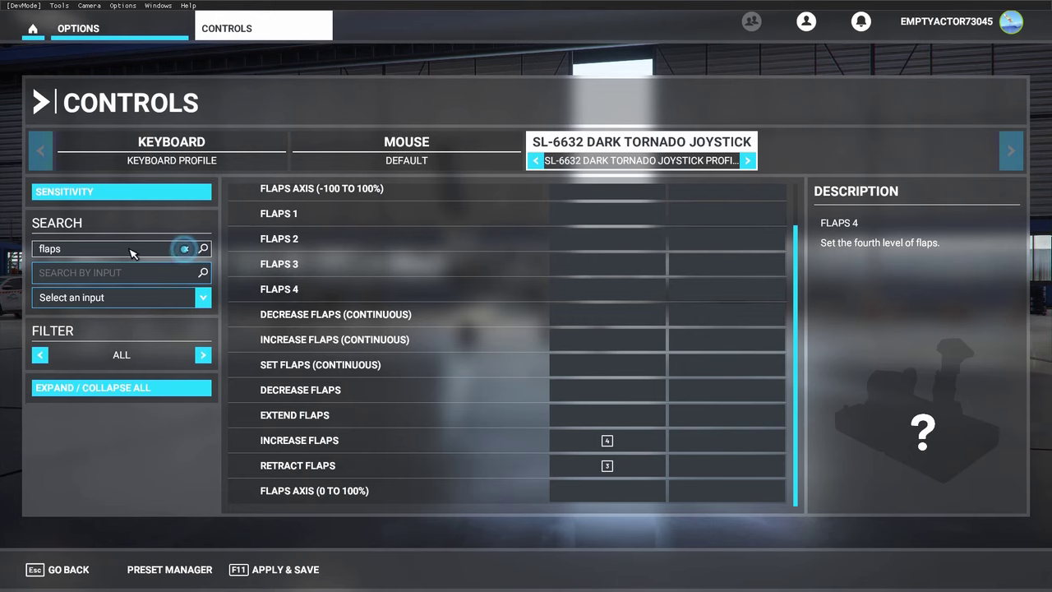
# Step: Search the commands for "lights" and filter the list to Essentials
pyautogui.click(157, 250)
pyautogui.write('ligh')
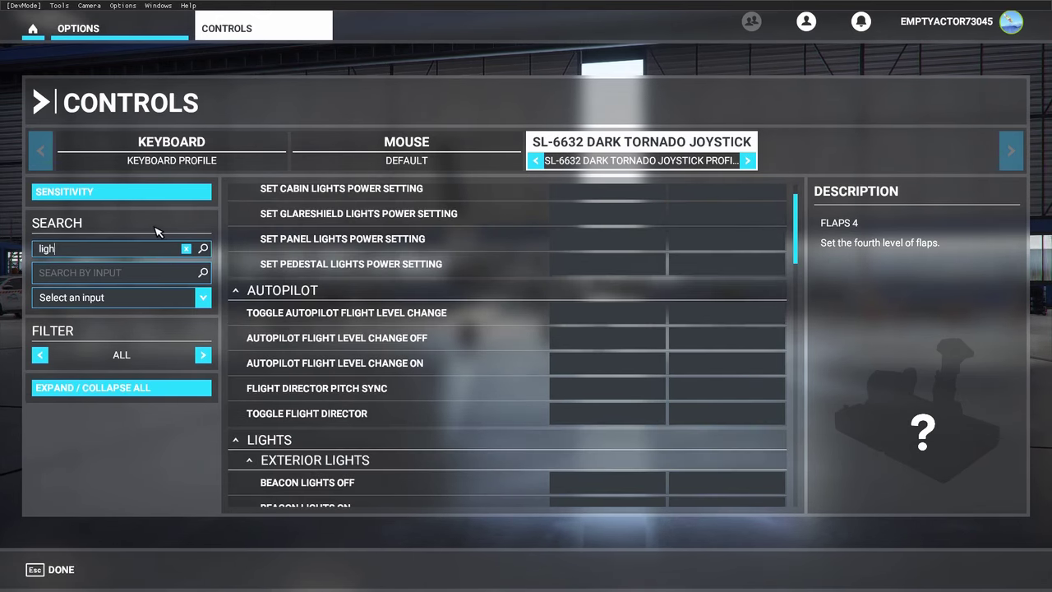
pyautogui.write('ts')
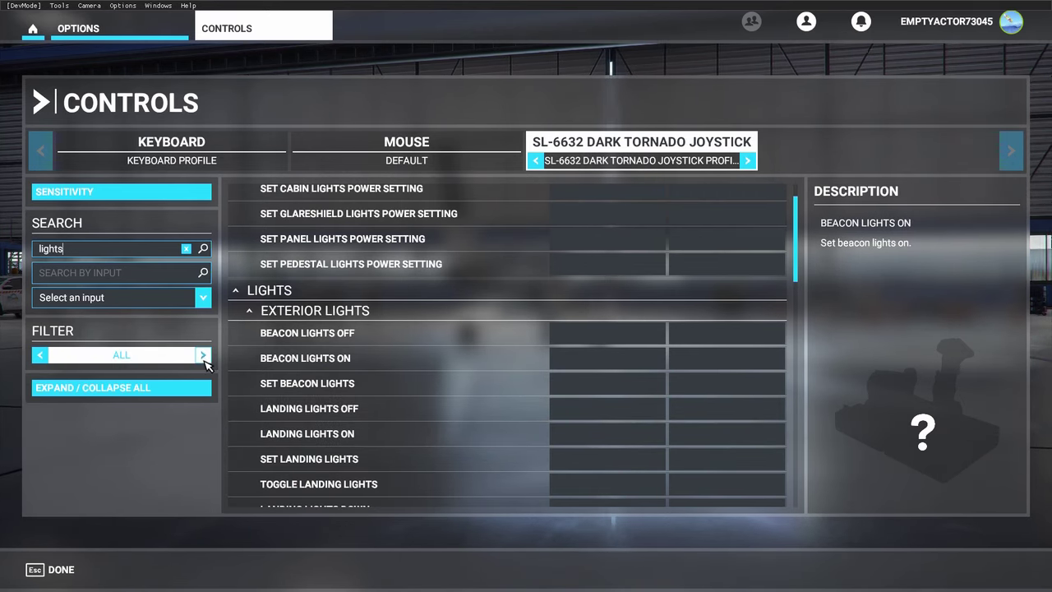
pyautogui.scroll(-10, 387, 387)
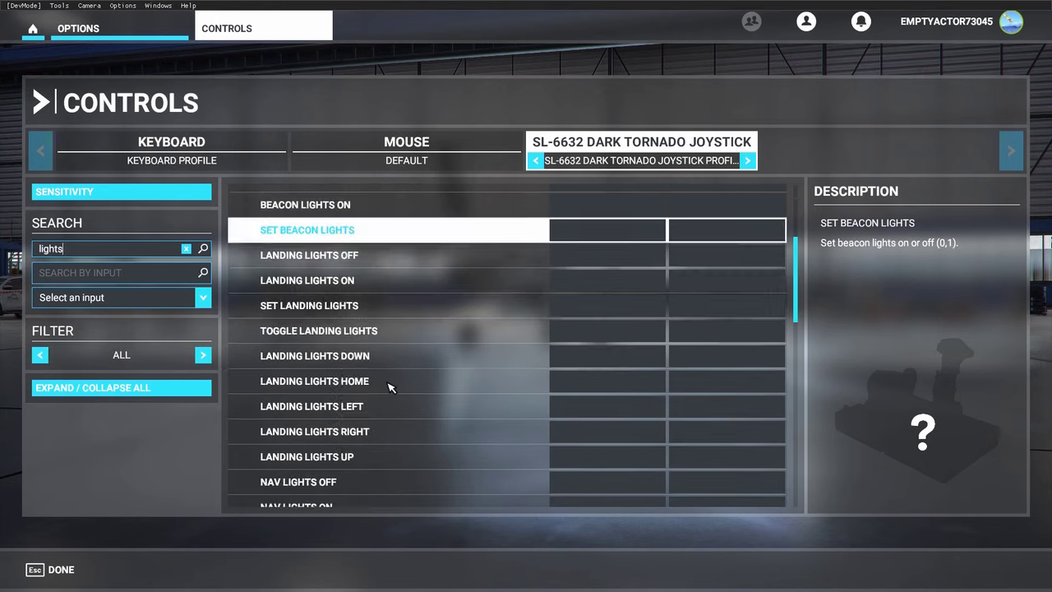
pyautogui.scroll(10, 387, 390)
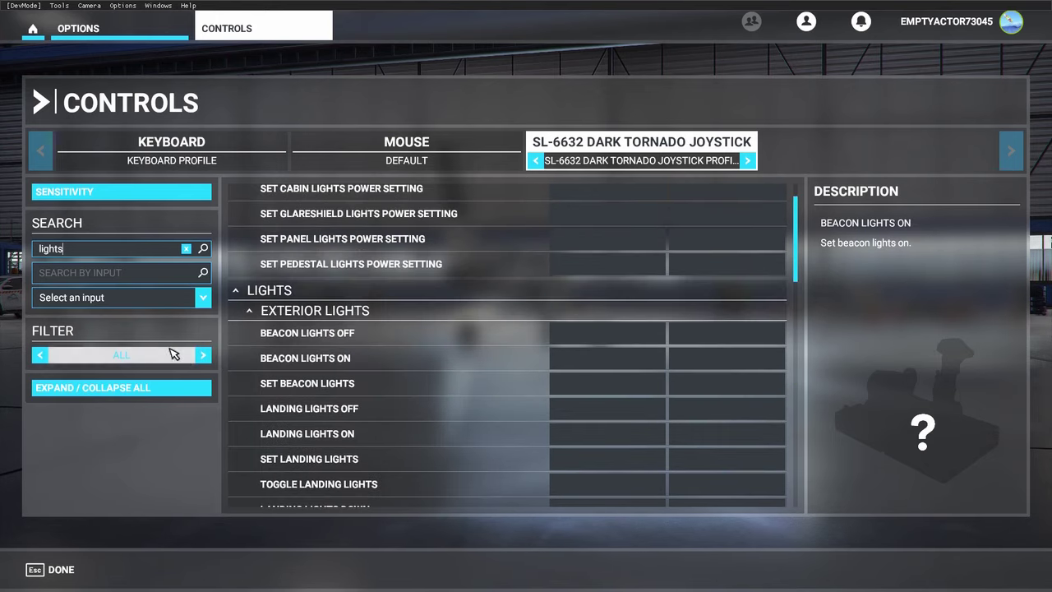
pyautogui.click(203, 355)
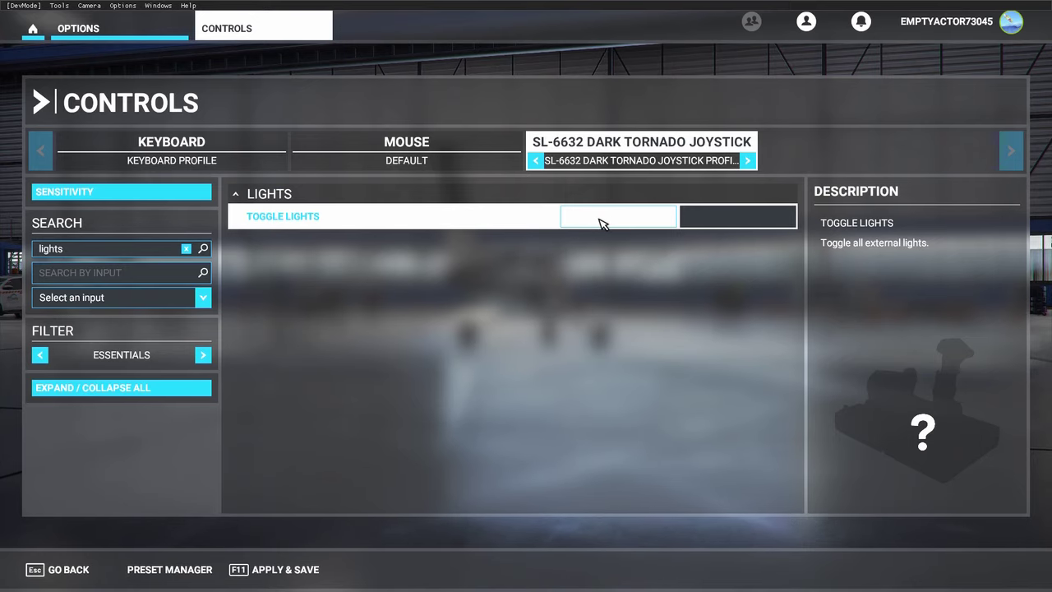
# Step: Bind Toggle Lights to joystick button 5
pyautogui.click(599, 218)
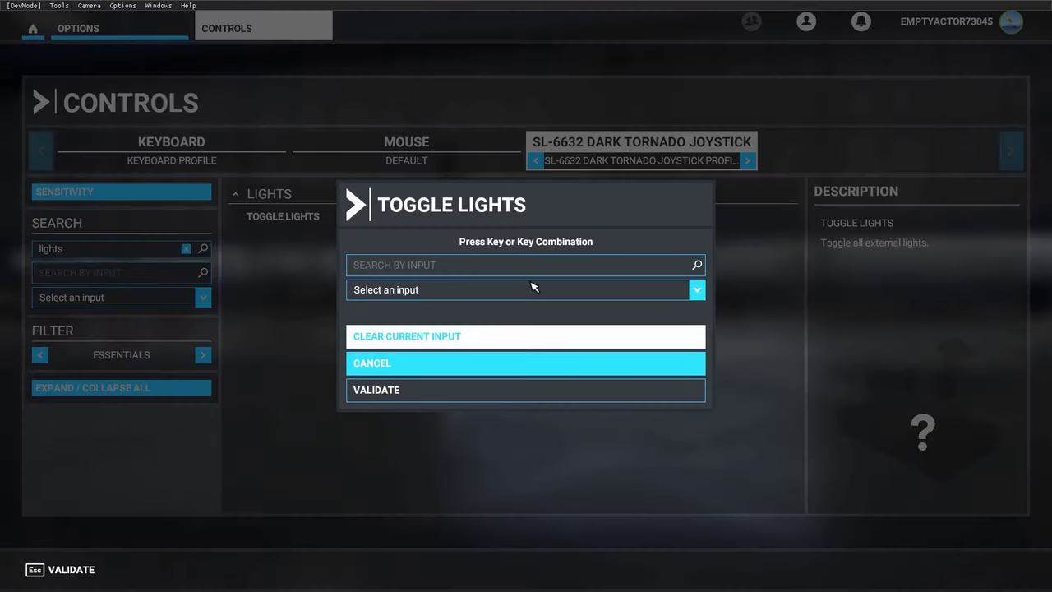
pyautogui.click(384, 267)
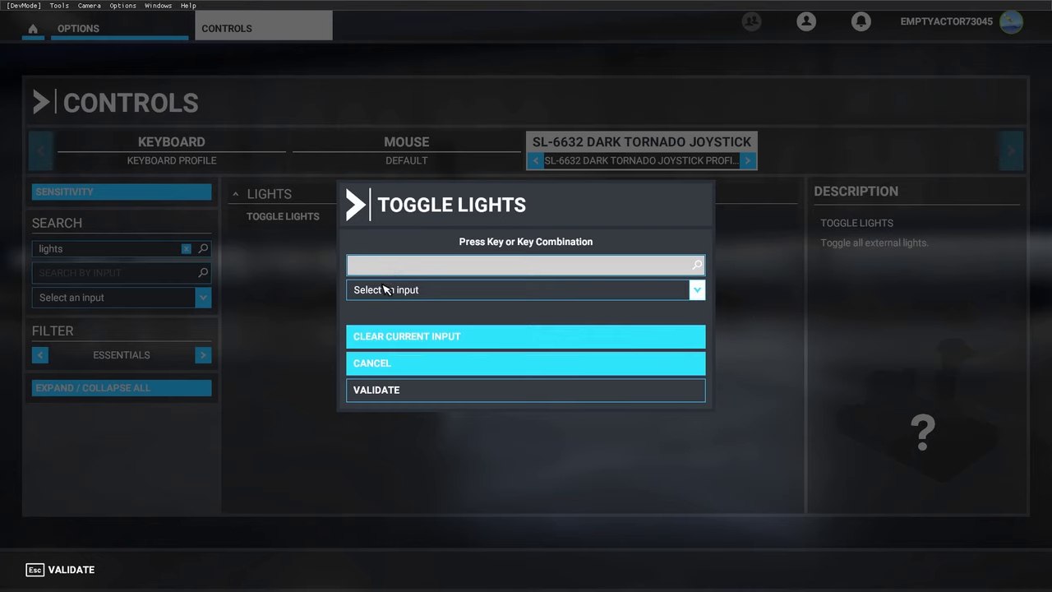
pyautogui.press('5')
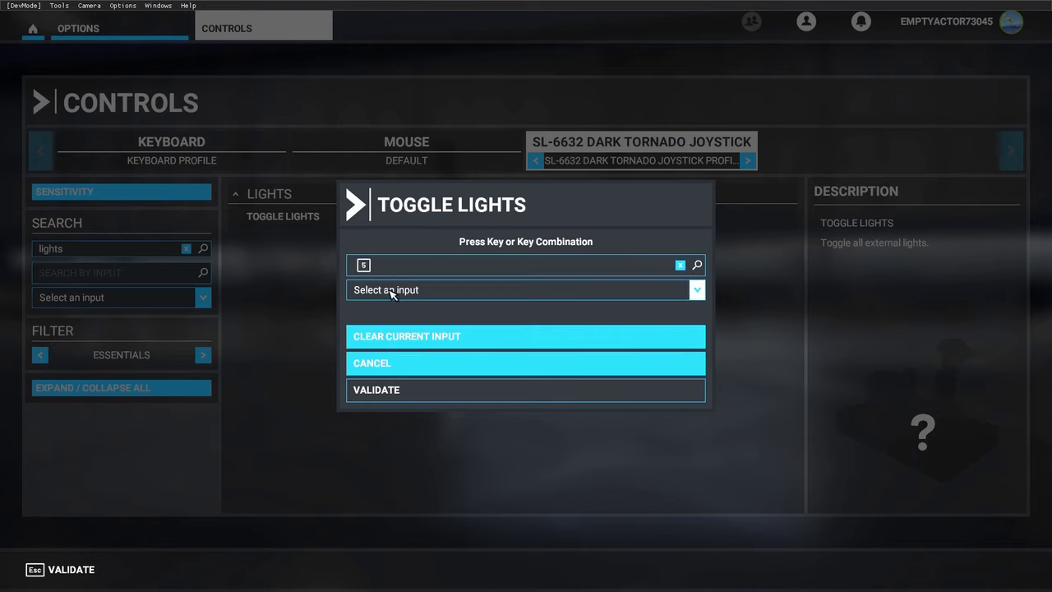
pyautogui.click(419, 394)
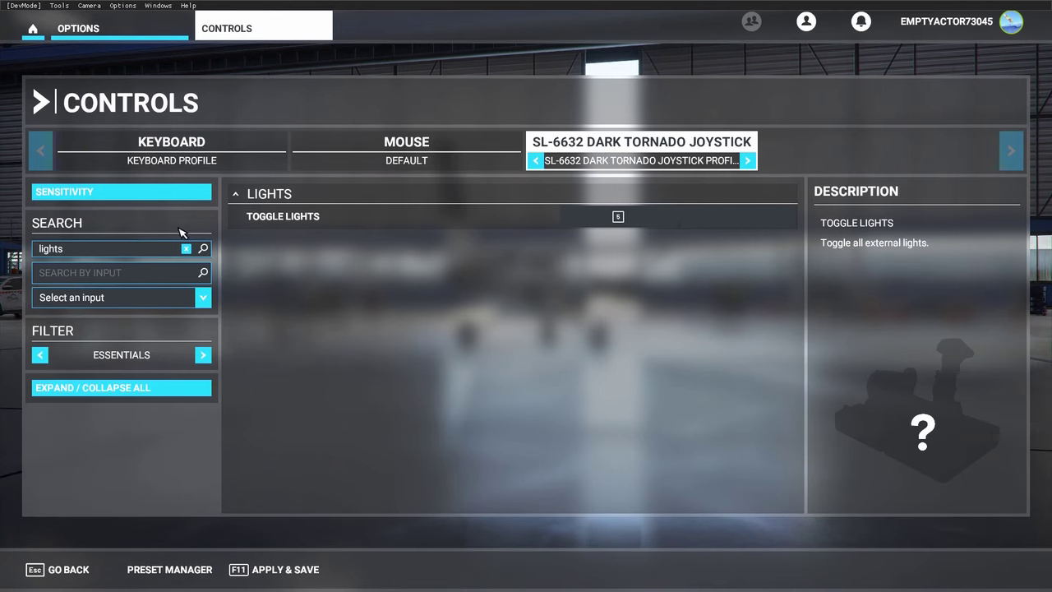
# Step: Replace the lights search with a command search for "spoilers"
pyautogui.click(186, 248)
pyautogui.click(134, 248)
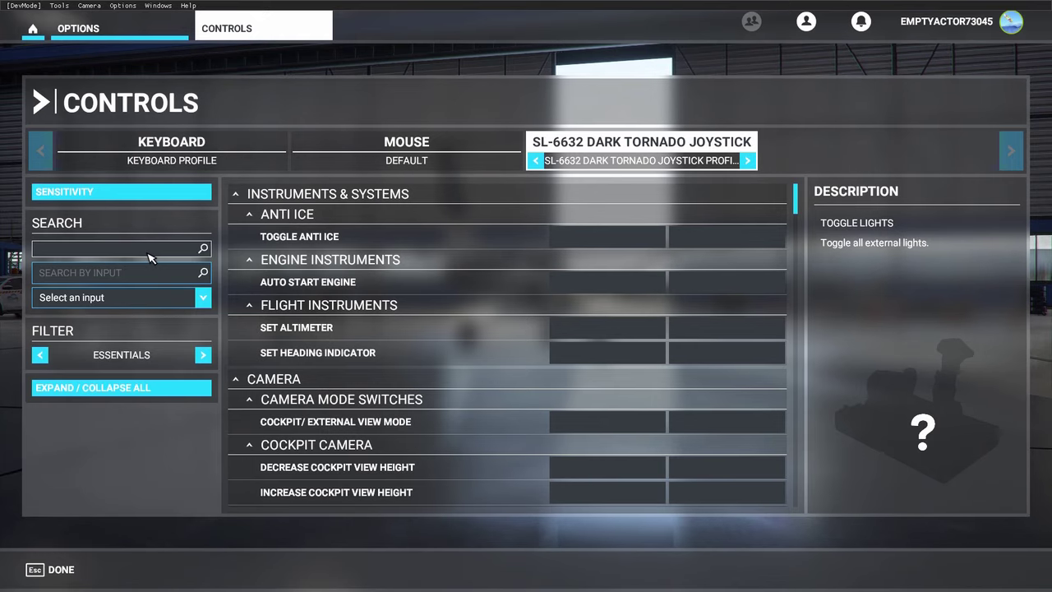
pyautogui.write('spoliers')
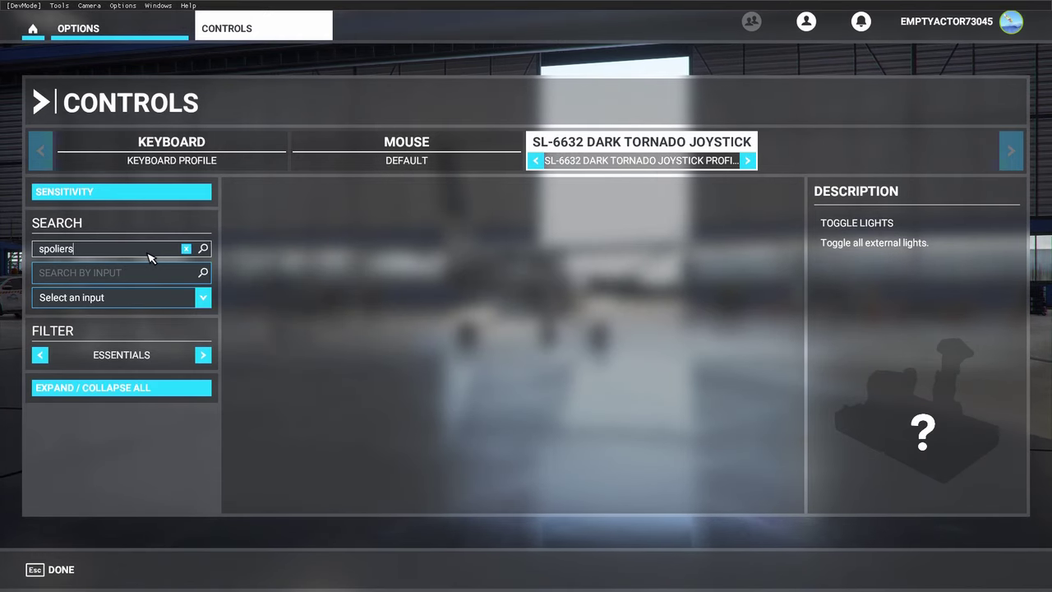
pyautogui.press('BackSpace')
pyautogui.press('BackSpace')
pyautogui.press('BackSpace')
pyautogui.press('BackSpace')
pyautogui.press('BackSpace')
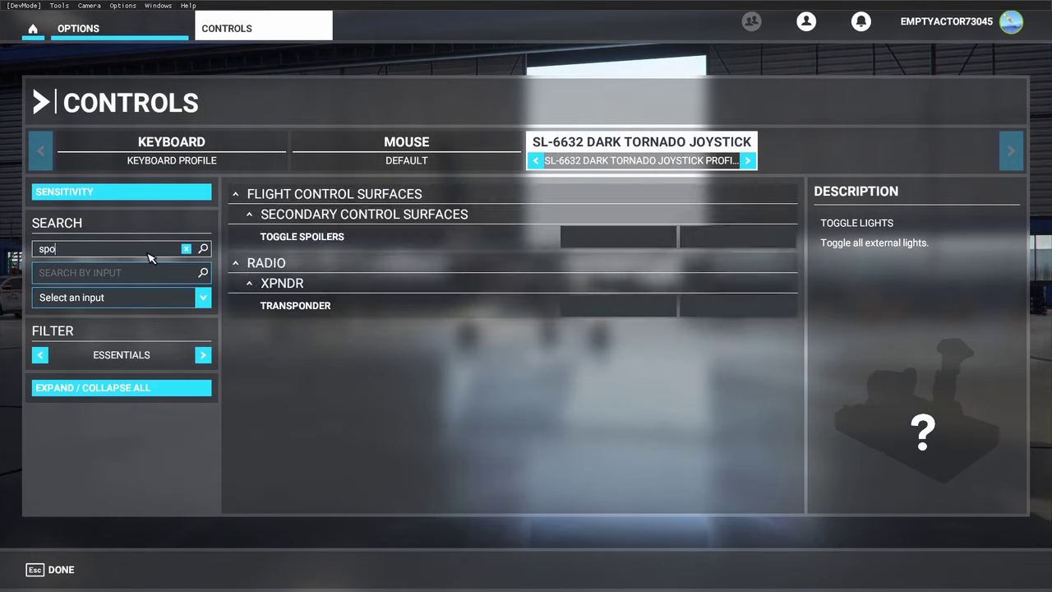
pyautogui.write('ilers')
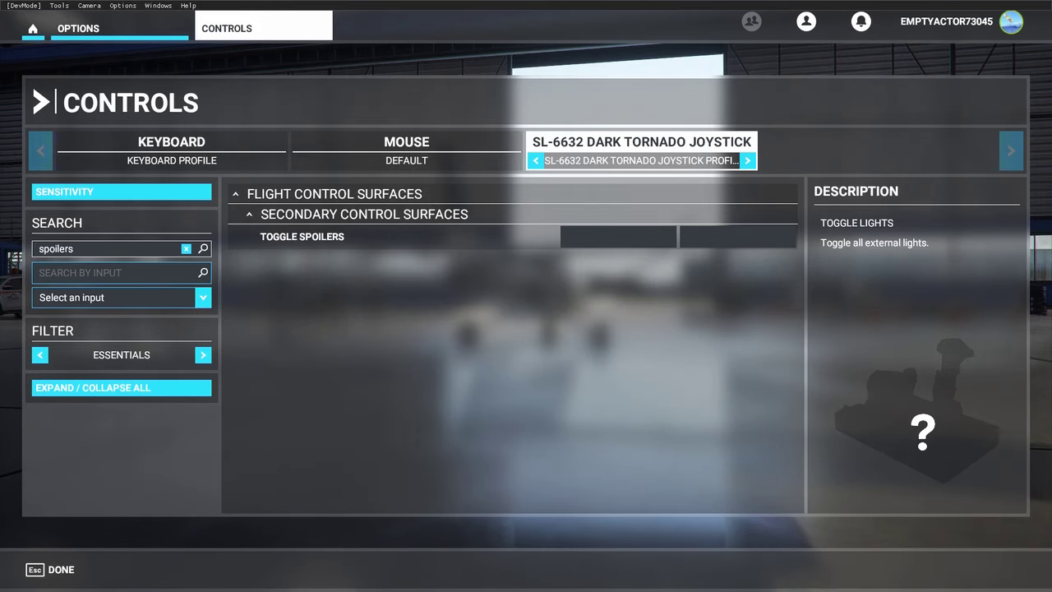
# Step: Bind Toggle Spoilers to joystick button 6
pyautogui.click(582, 240)
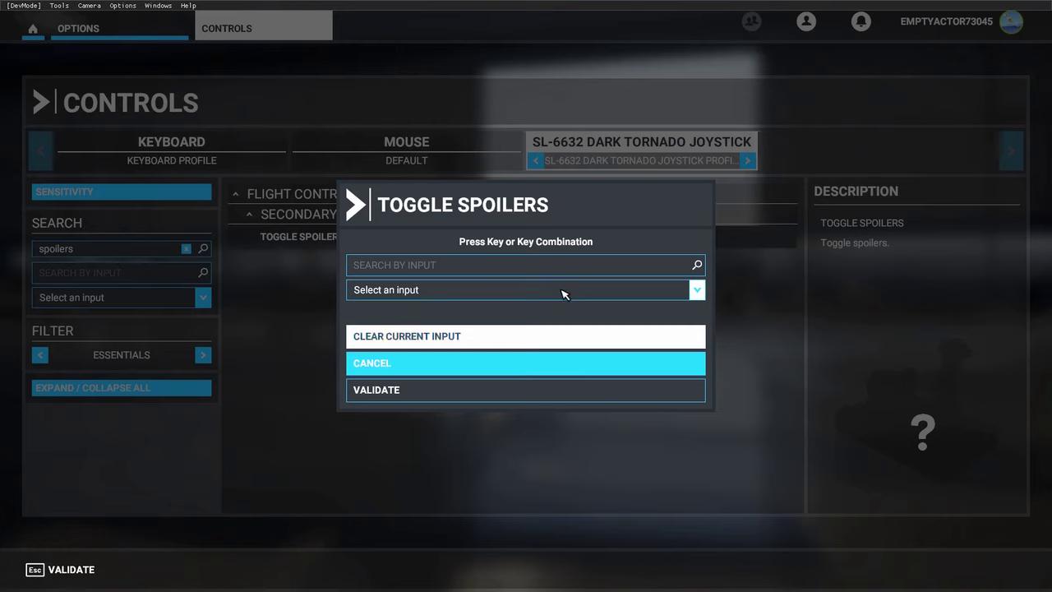
pyautogui.click(489, 264)
pyautogui.press('6')
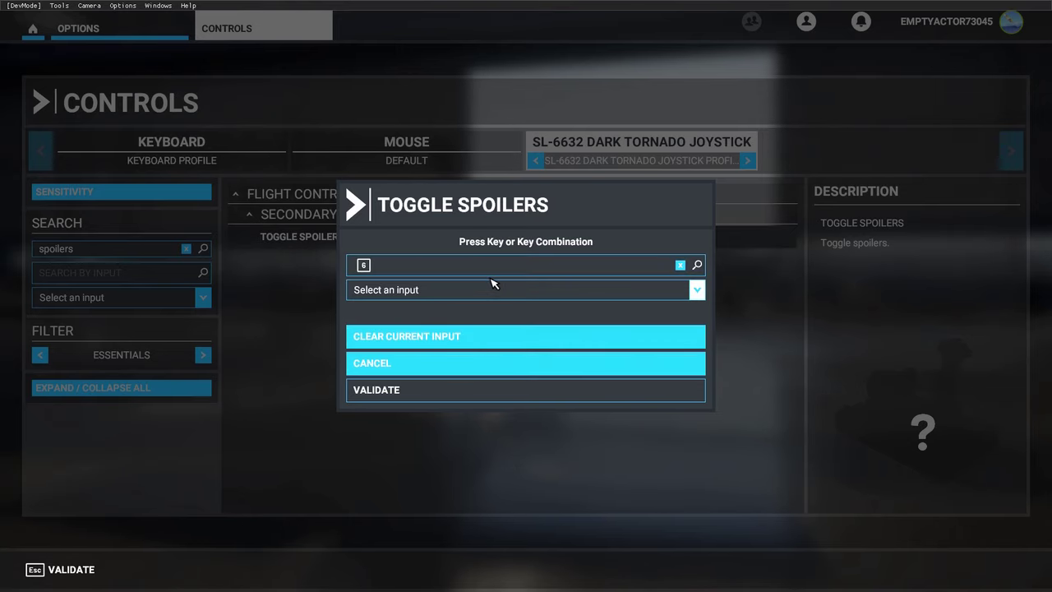
pyautogui.click(389, 389)
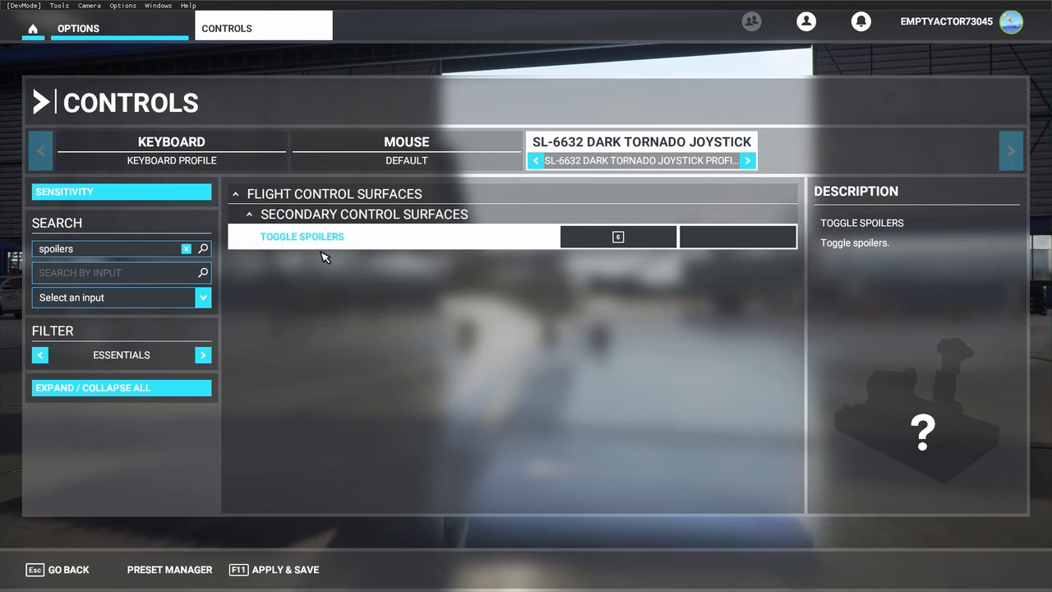
# Step: Search for "landing" and bind Toggle Landing Gear to joystick button 7
pyautogui.click(187, 249)
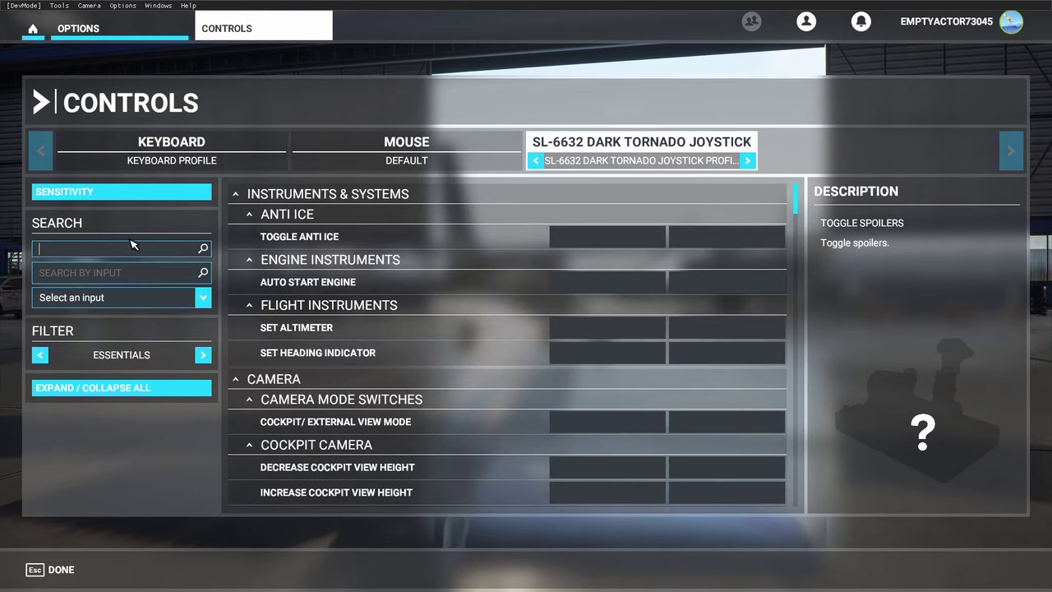
pyautogui.write('landing')
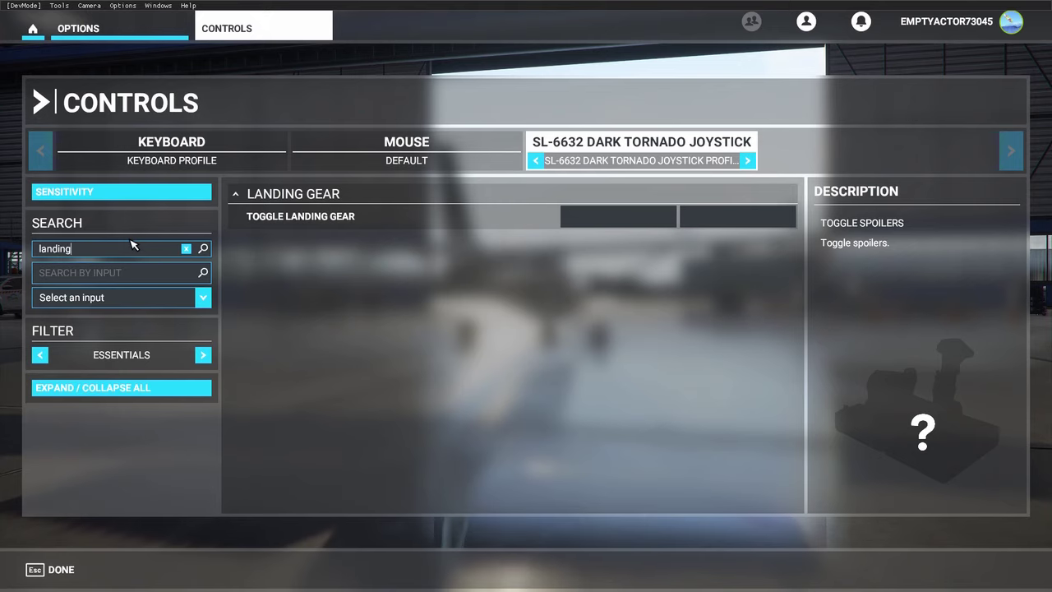
pyautogui.click(594, 216)
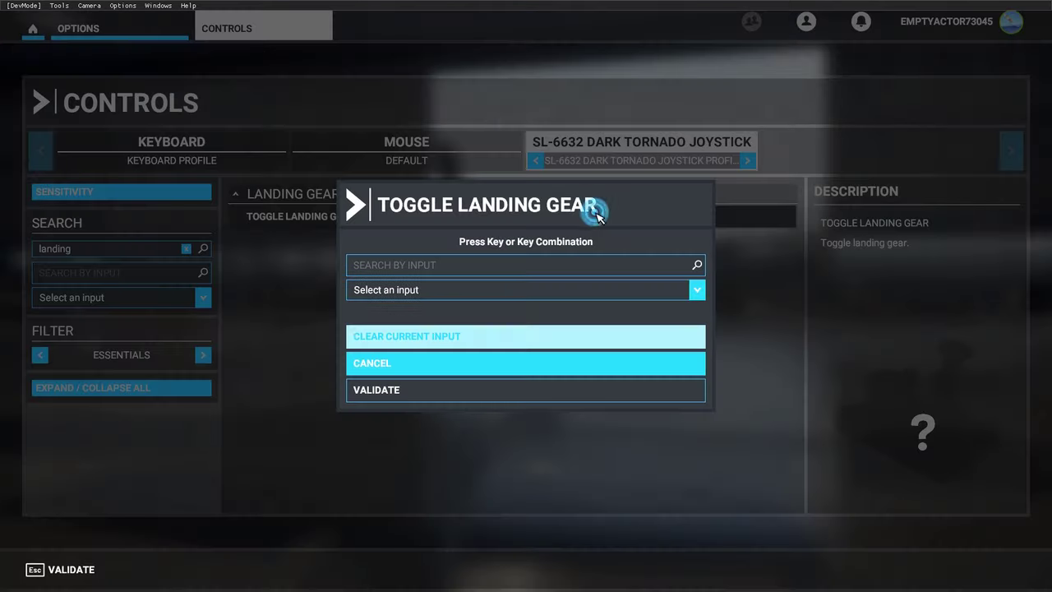
pyautogui.click(393, 266)
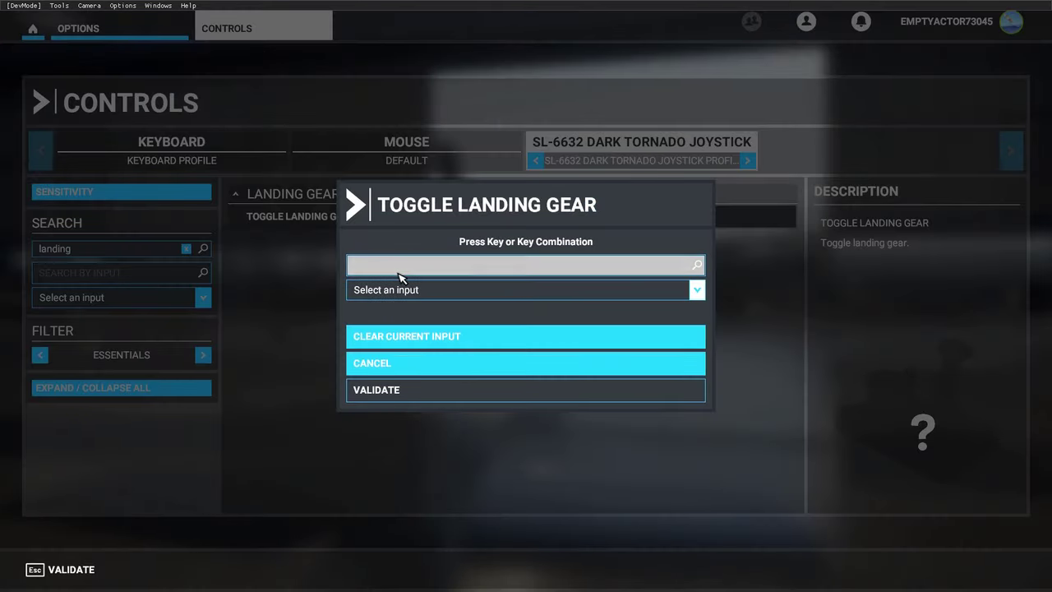
pyautogui.press('7')
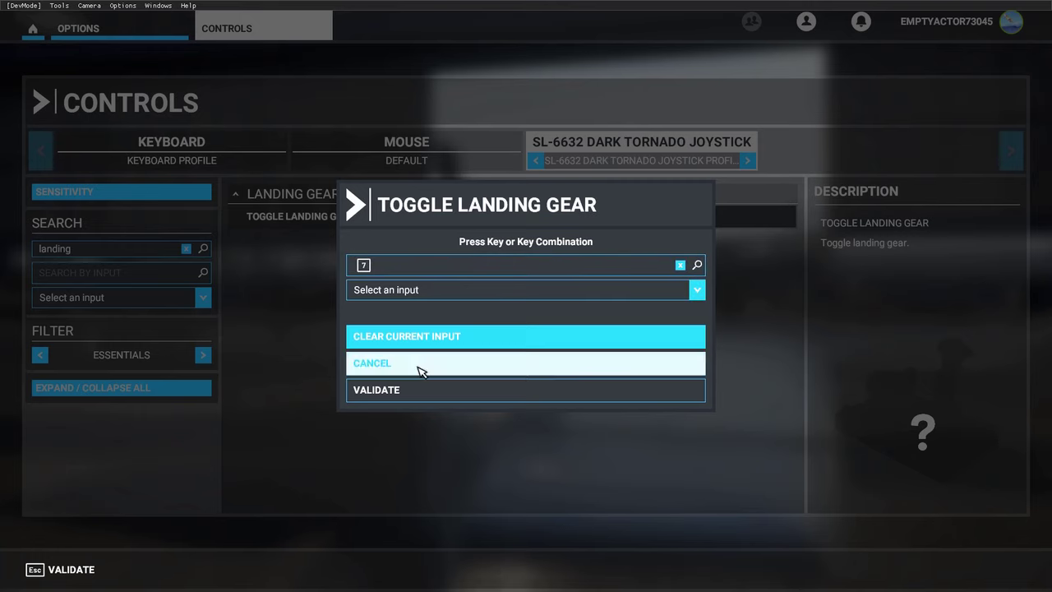
pyautogui.click(380, 391)
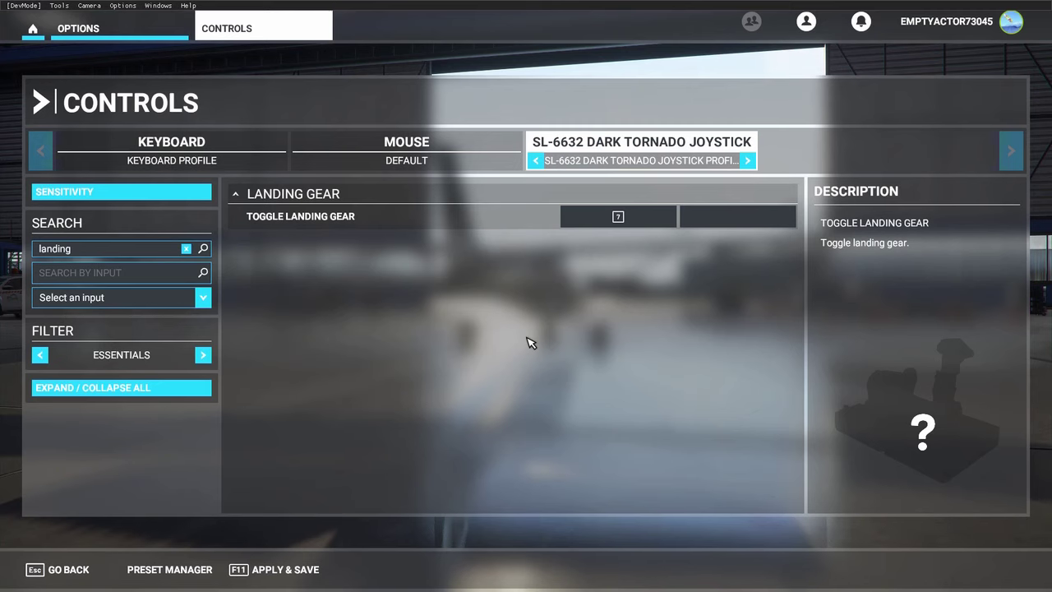
# Step: Clear the command search and look through the Essentials commands, including the camera ones
pyautogui.click(185, 249)
pyautogui.click(134, 248)
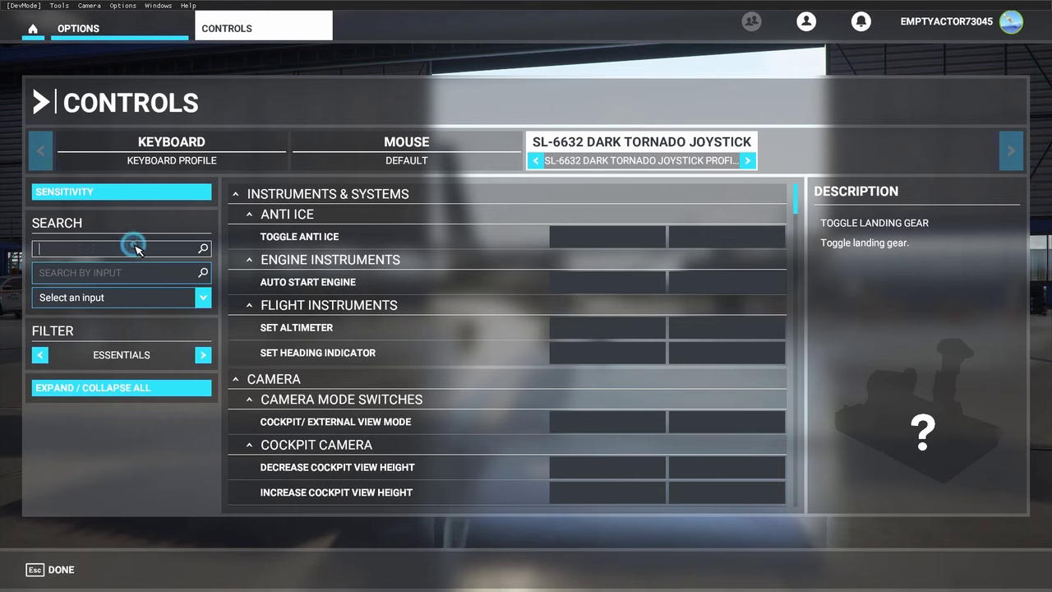
pyautogui.scroll(-3, 452, 321)
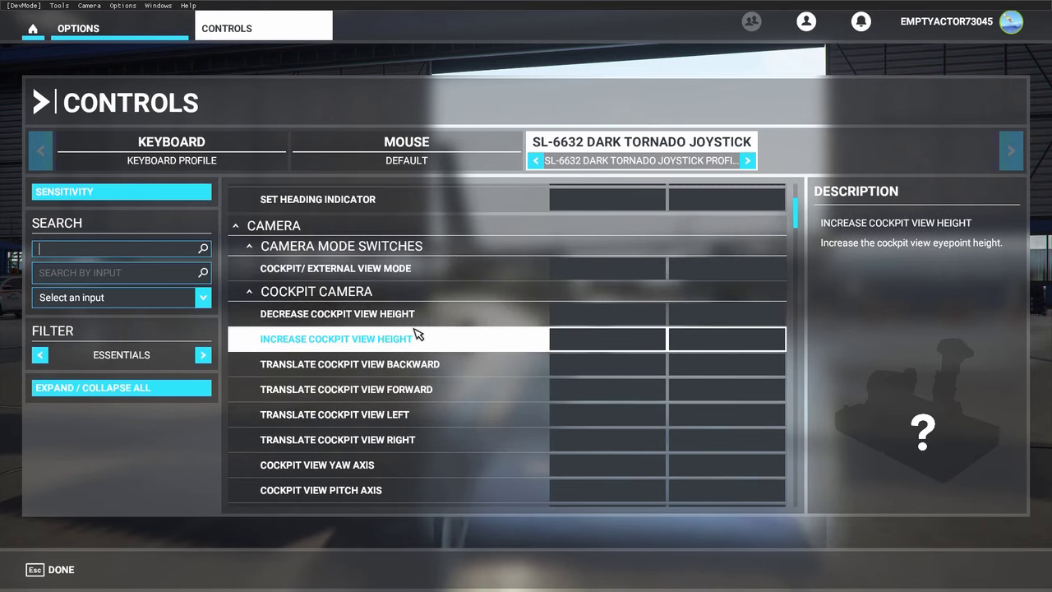
pyautogui.scroll(3, 351, 337)
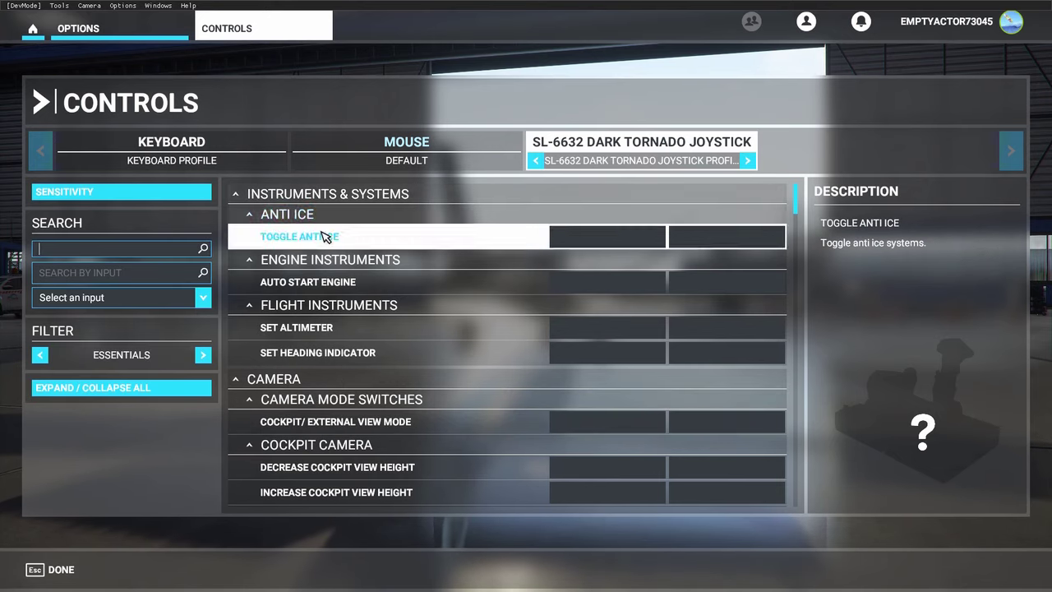
# Step: Bind Cockpit/External View Mode to joystick button 8
pyautogui.scroll(-3, 328, 244)
pyautogui.scroll(-6, 326, 247)
pyautogui.scroll(6, 316, 259)
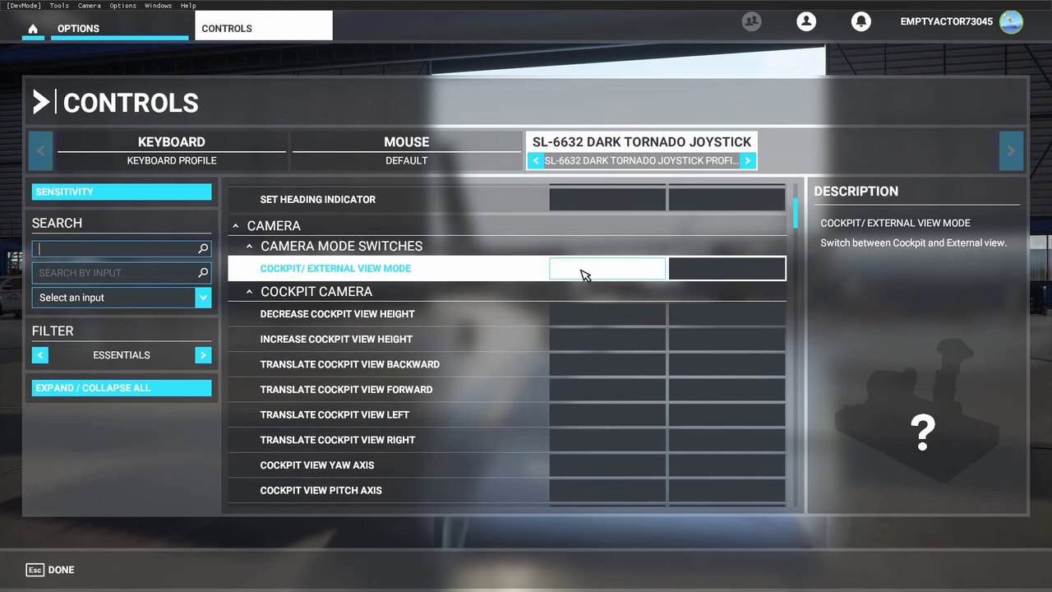
pyautogui.click(580, 273)
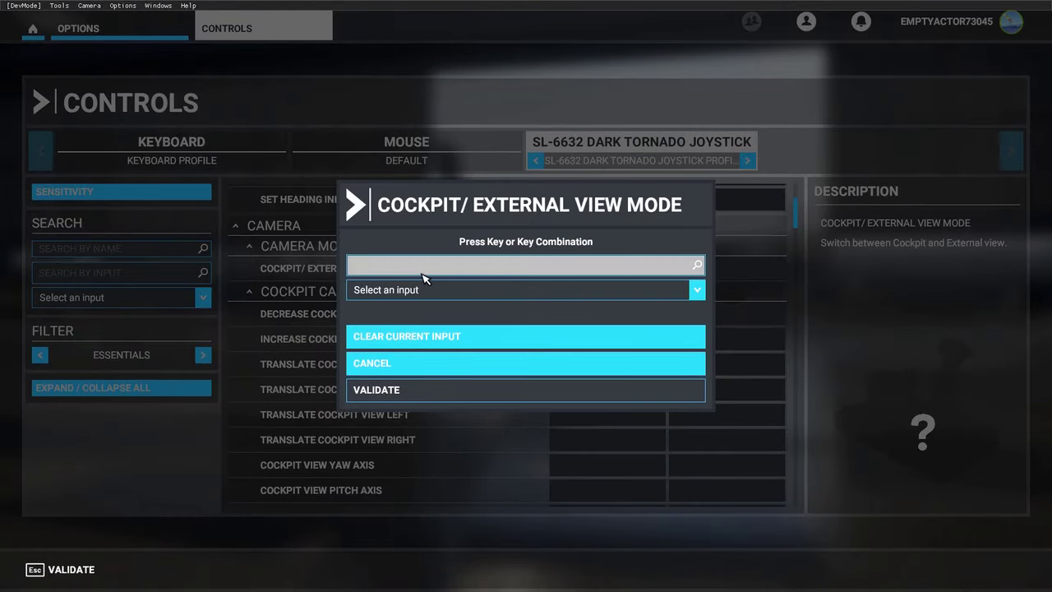
pyautogui.press('7')
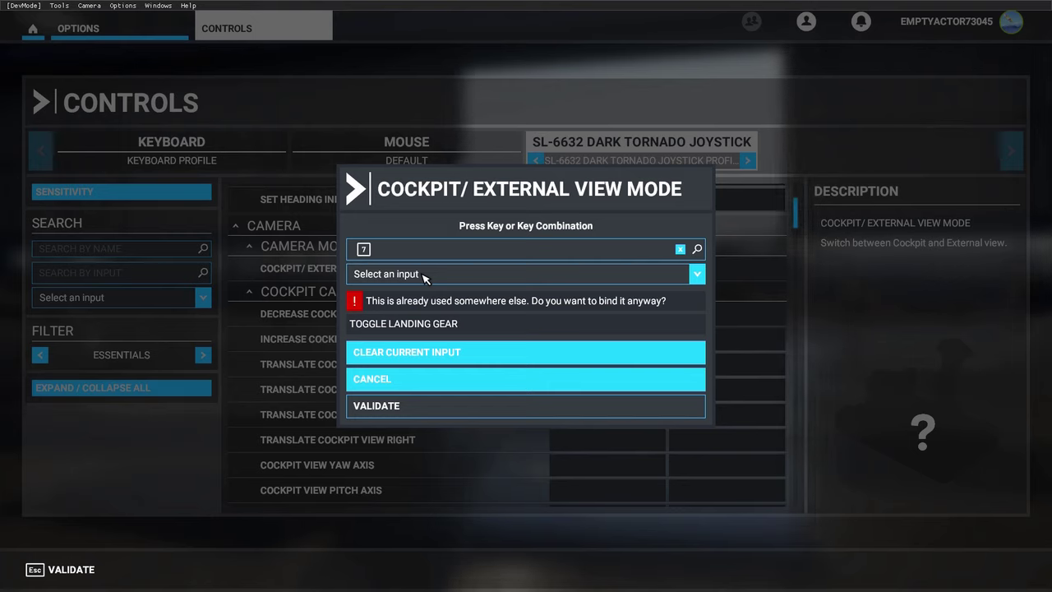
pyautogui.click(452, 355)
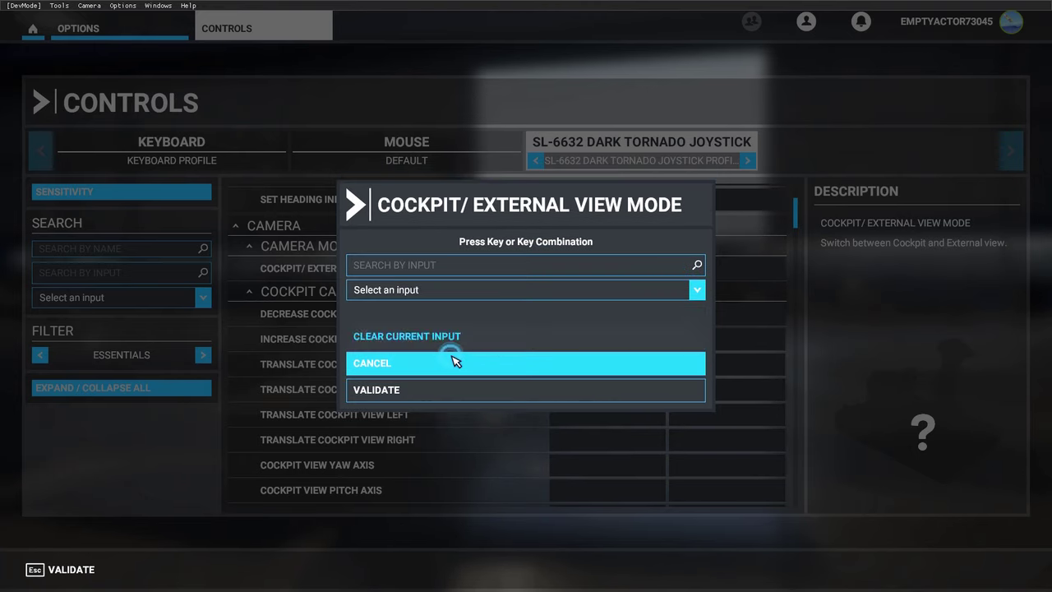
pyautogui.click(426, 278)
pyautogui.press('8')
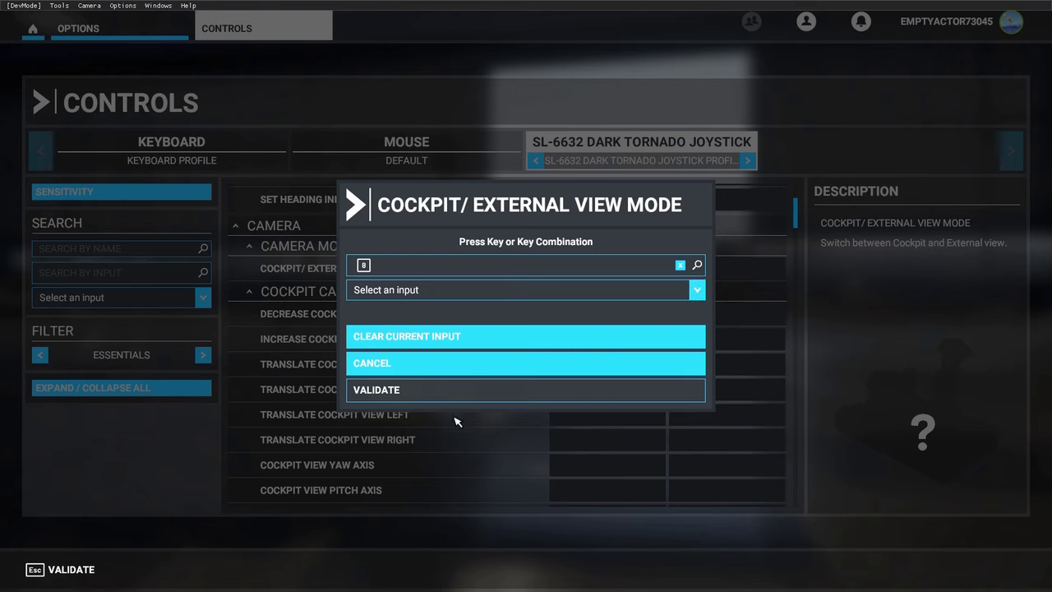
pyautogui.click(433, 393)
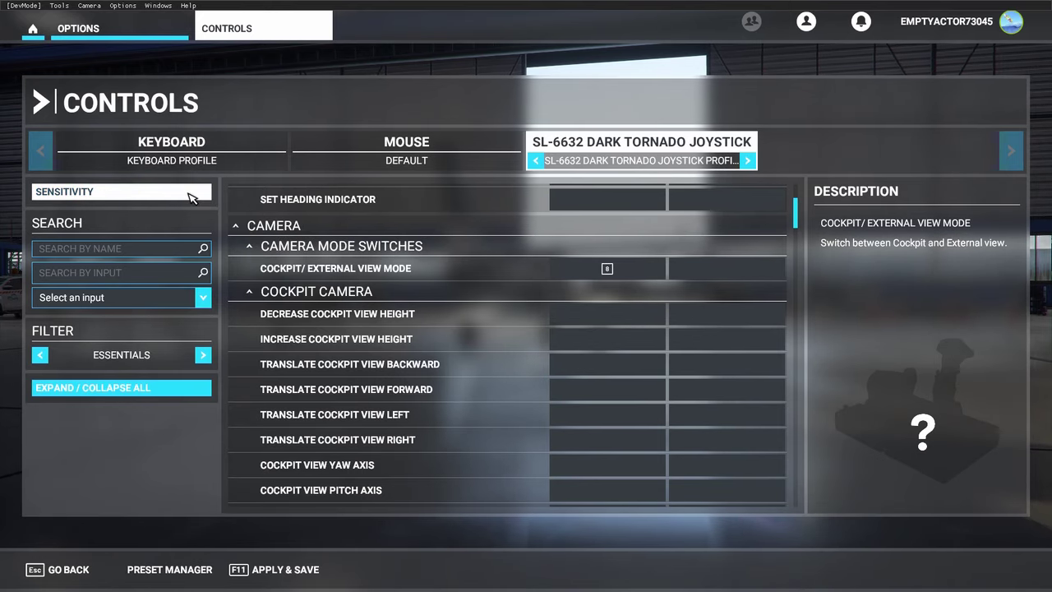
# Step: Set the sensitivity of Joystick L-Axis X and Joystick L-Axis Y to -30 %
pyautogui.click(190, 197)
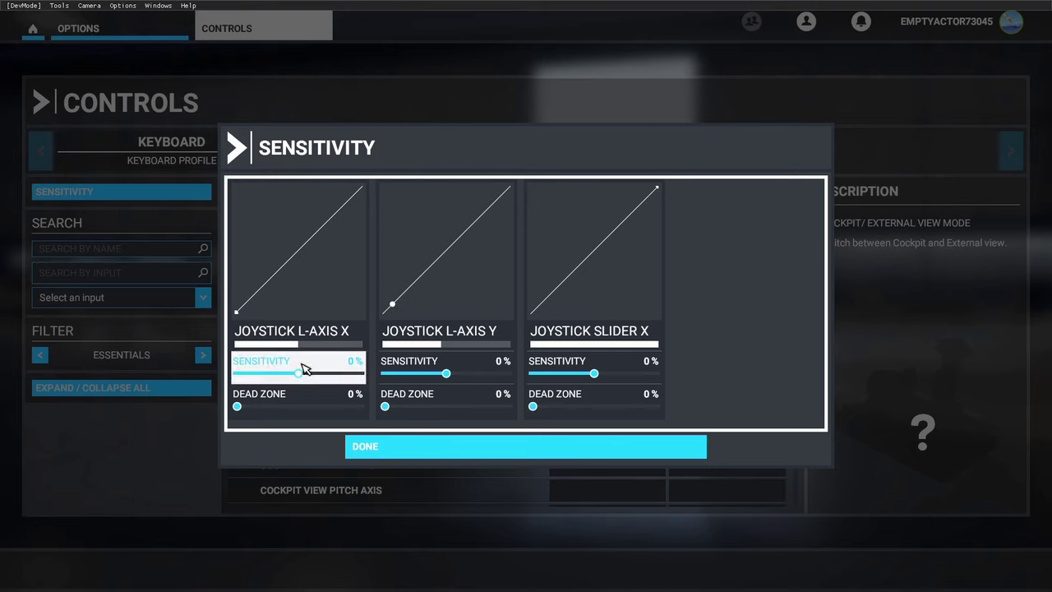
pyautogui.moveTo(301, 377); pyautogui.dragTo(284, 377)
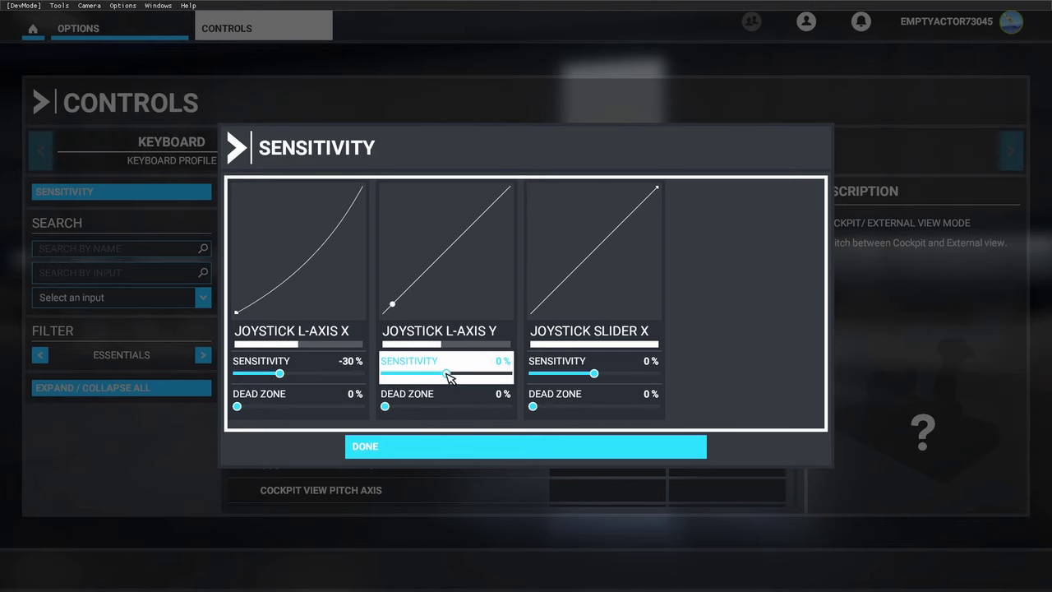
pyautogui.moveTo(447, 374); pyautogui.dragTo(429, 377)
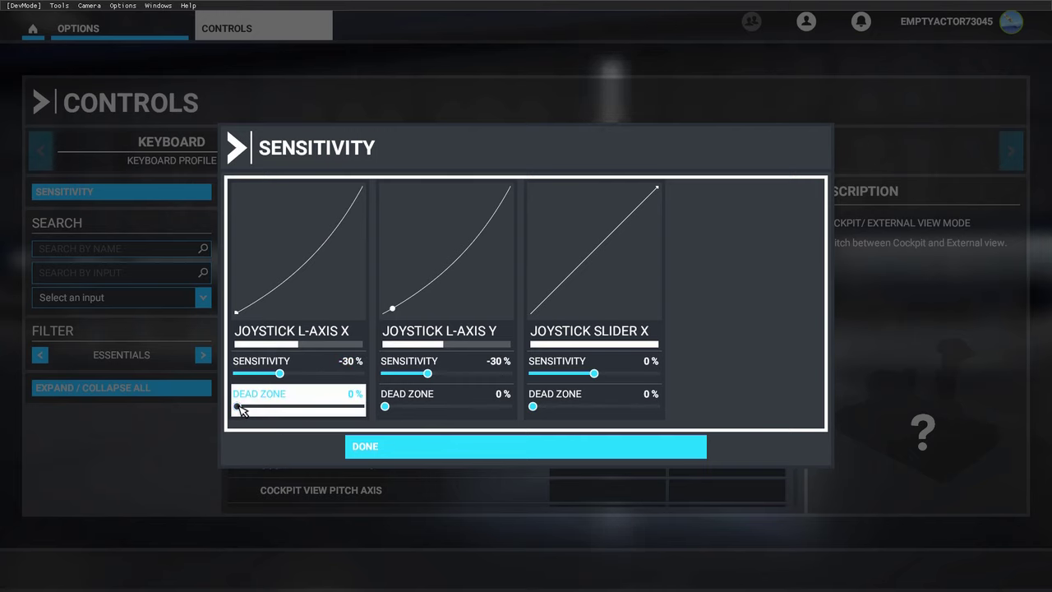
# Step: Set the dead zone of Joystick L-Axis X and L-Axis Y to 2 %, then apply and save the joystick settings
pyautogui.moveTo(239, 408); pyautogui.dragTo(243, 409)
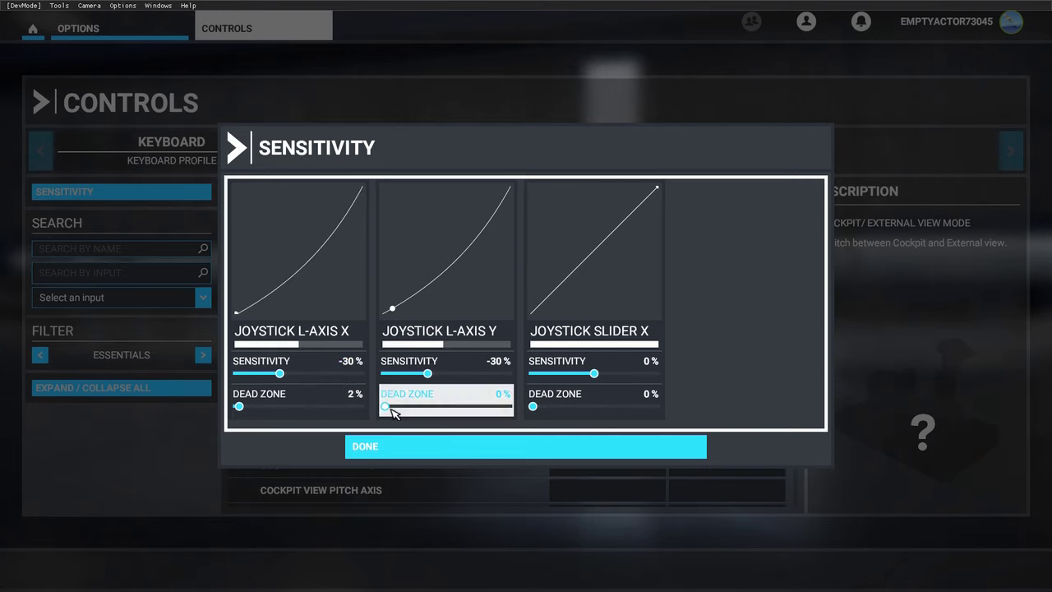
pyautogui.moveTo(386, 408); pyautogui.dragTo(389, 409)
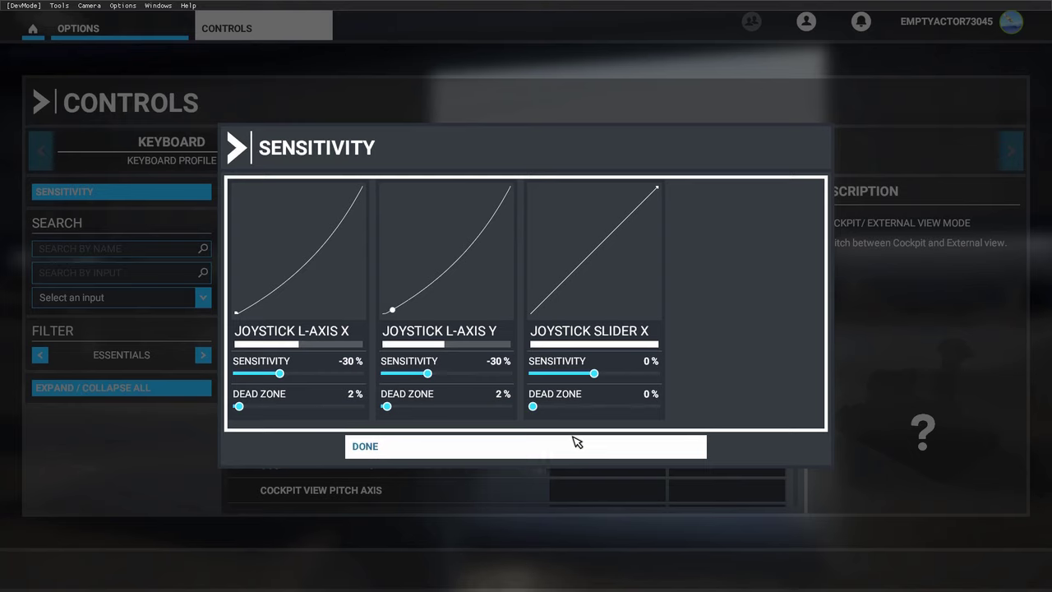
pyautogui.click(557, 446)
pyautogui.click(368, 439)
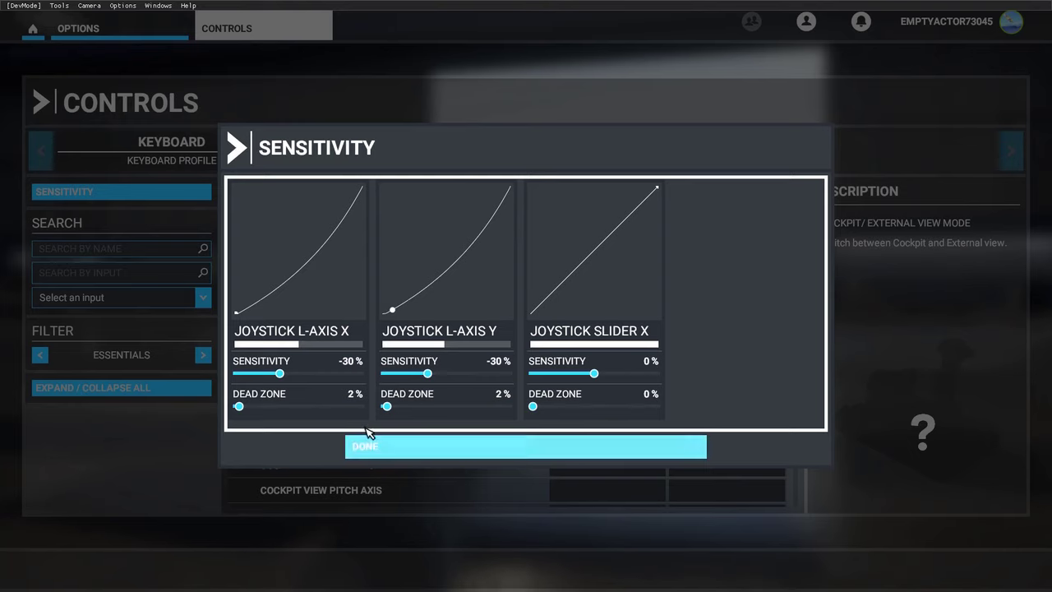
pyautogui.click(383, 451)
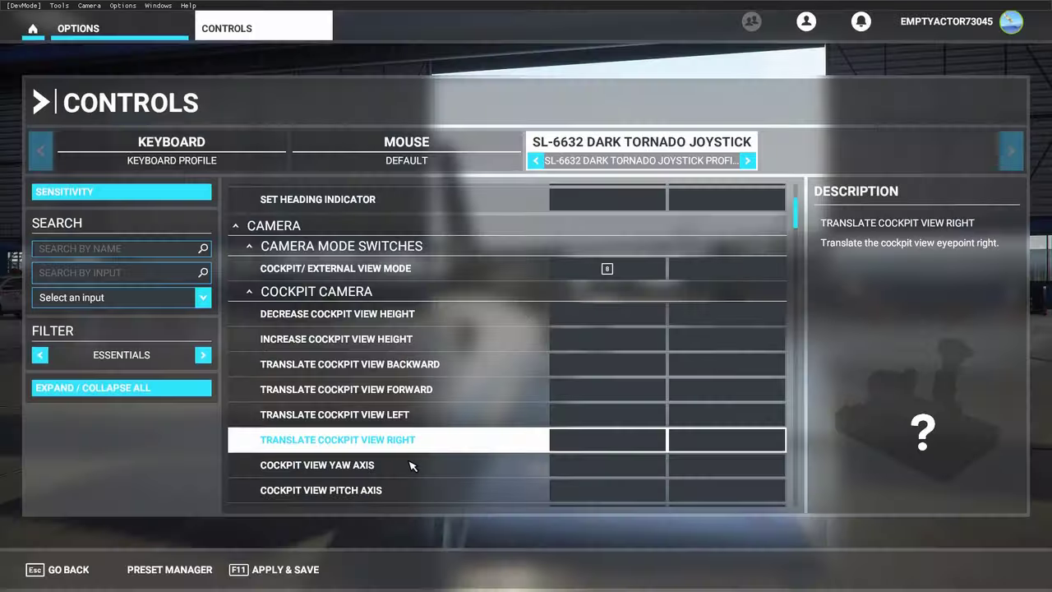
pyautogui.click(307, 571)
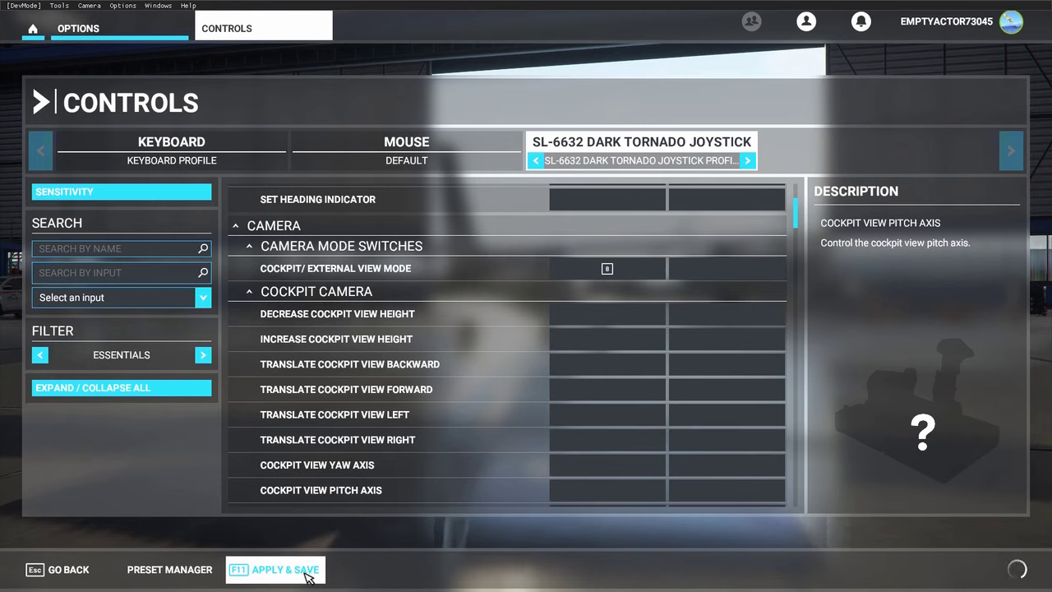